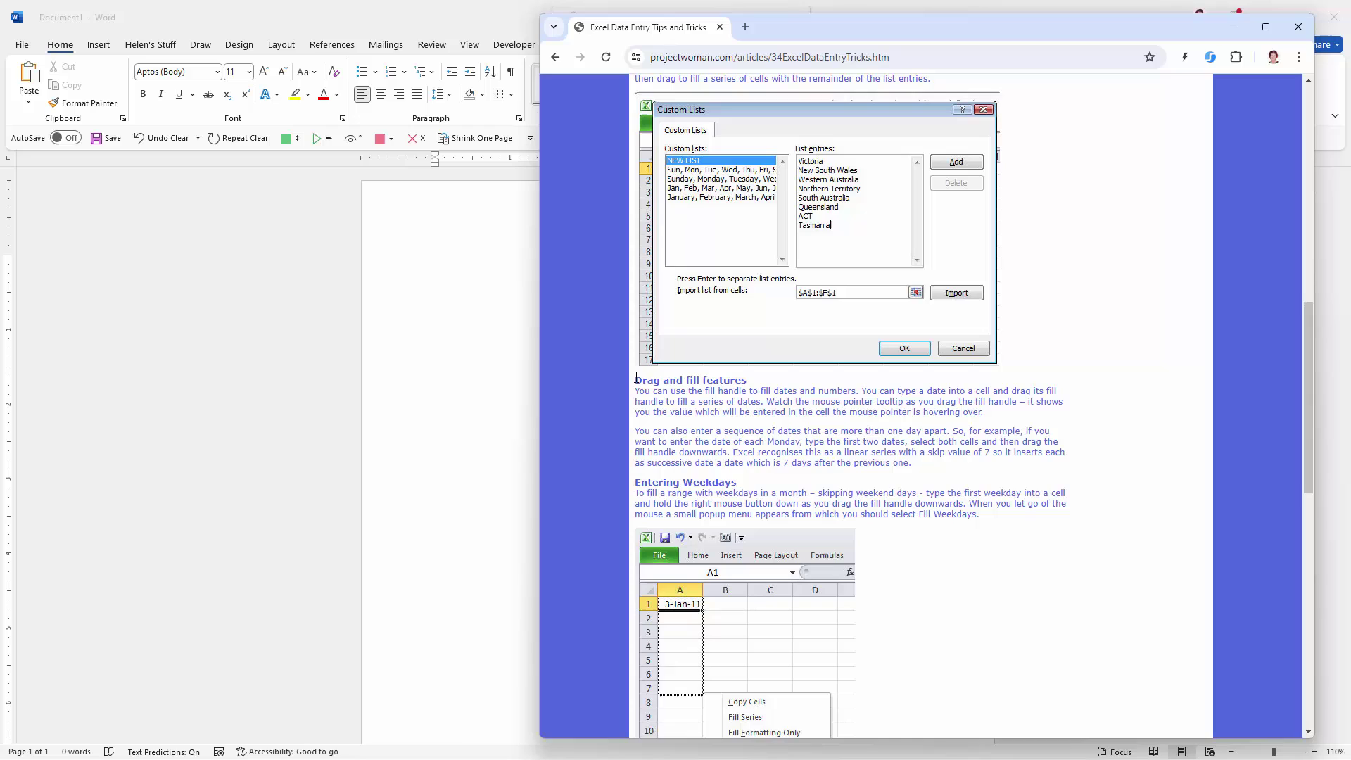
Copy the Drag and fill features through Entering Weekdays text from the Chrome page, then return to Word.
{"action": "left_click_drag", "start_coordinate": [642, 386], "coordinate": [1003, 527]}
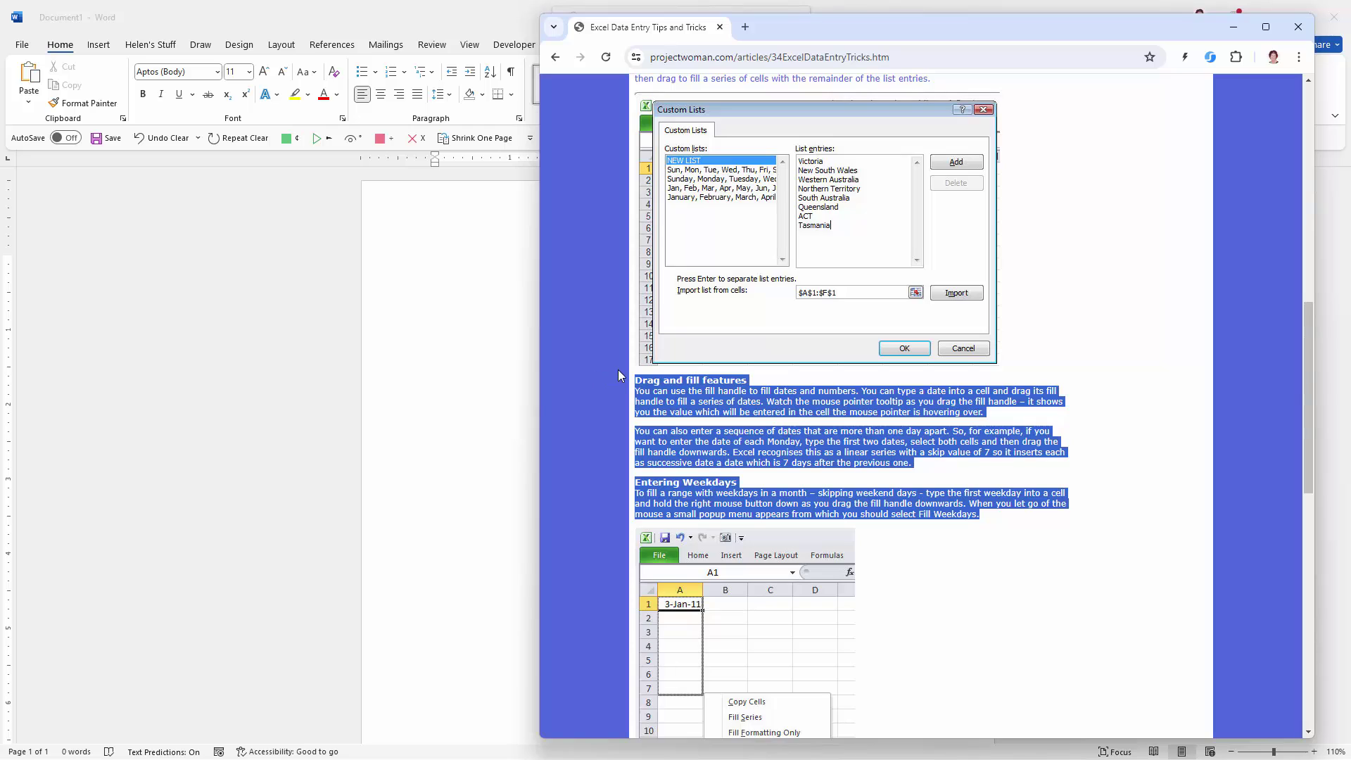
{"action": "right_click", "coordinate": [783, 401]}
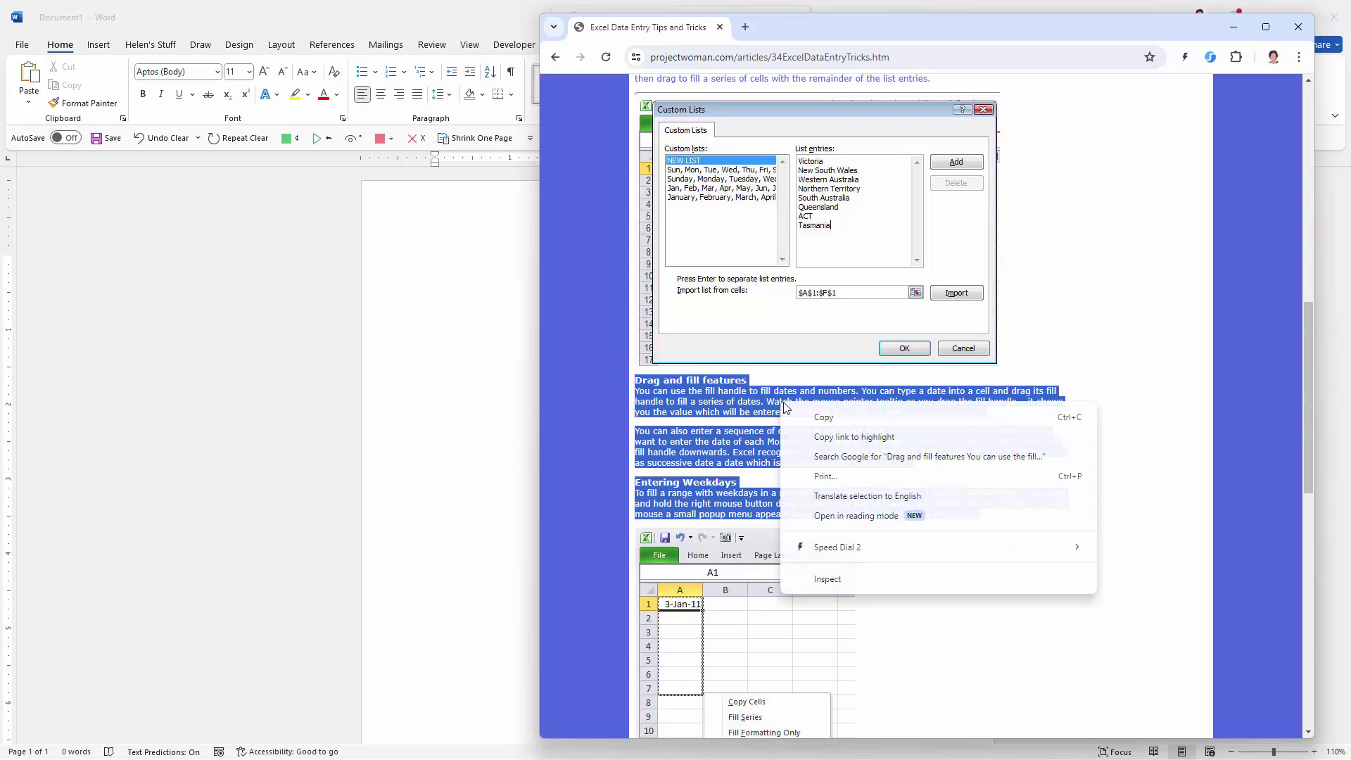
{"action": "left_click", "coordinate": [825, 418]}
{"action": "left_click", "coordinate": [502, 513]}
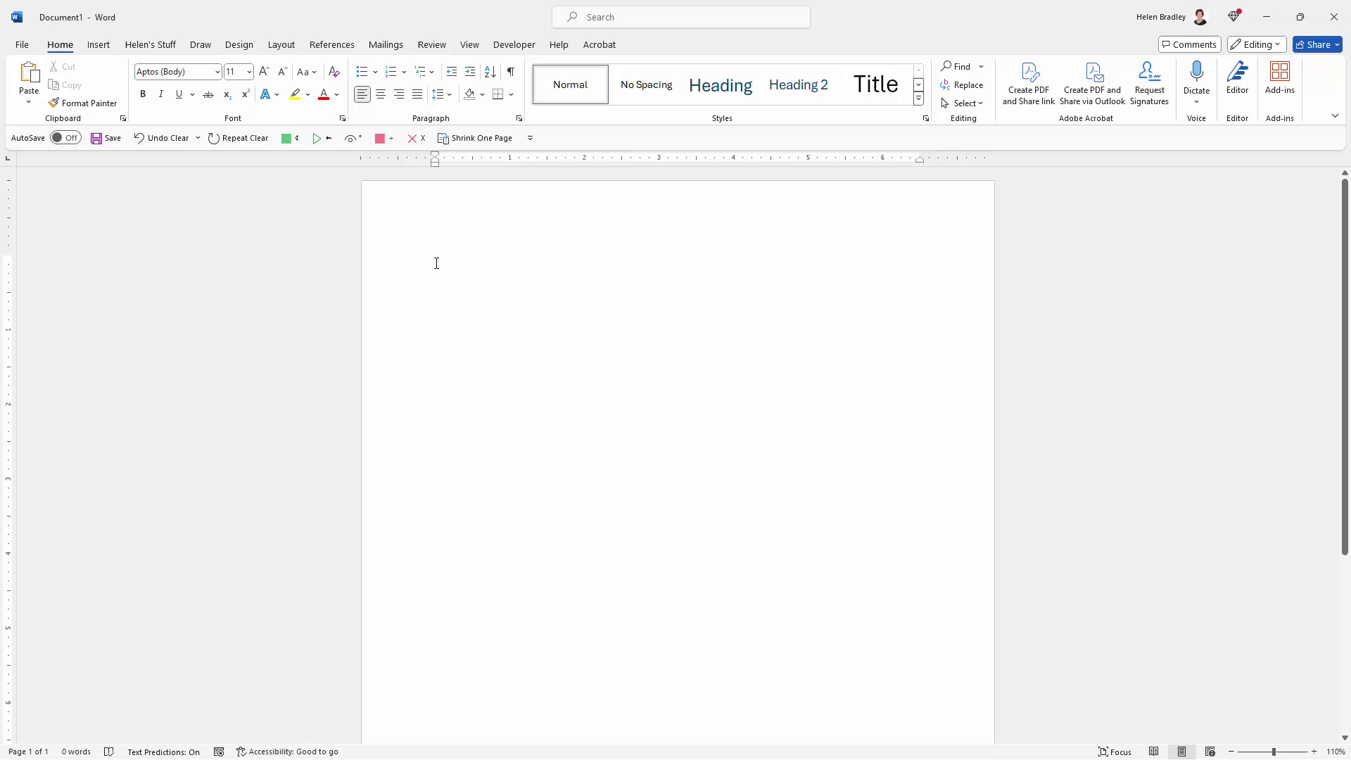
{"action": "key", "text": "ctrl+v"}
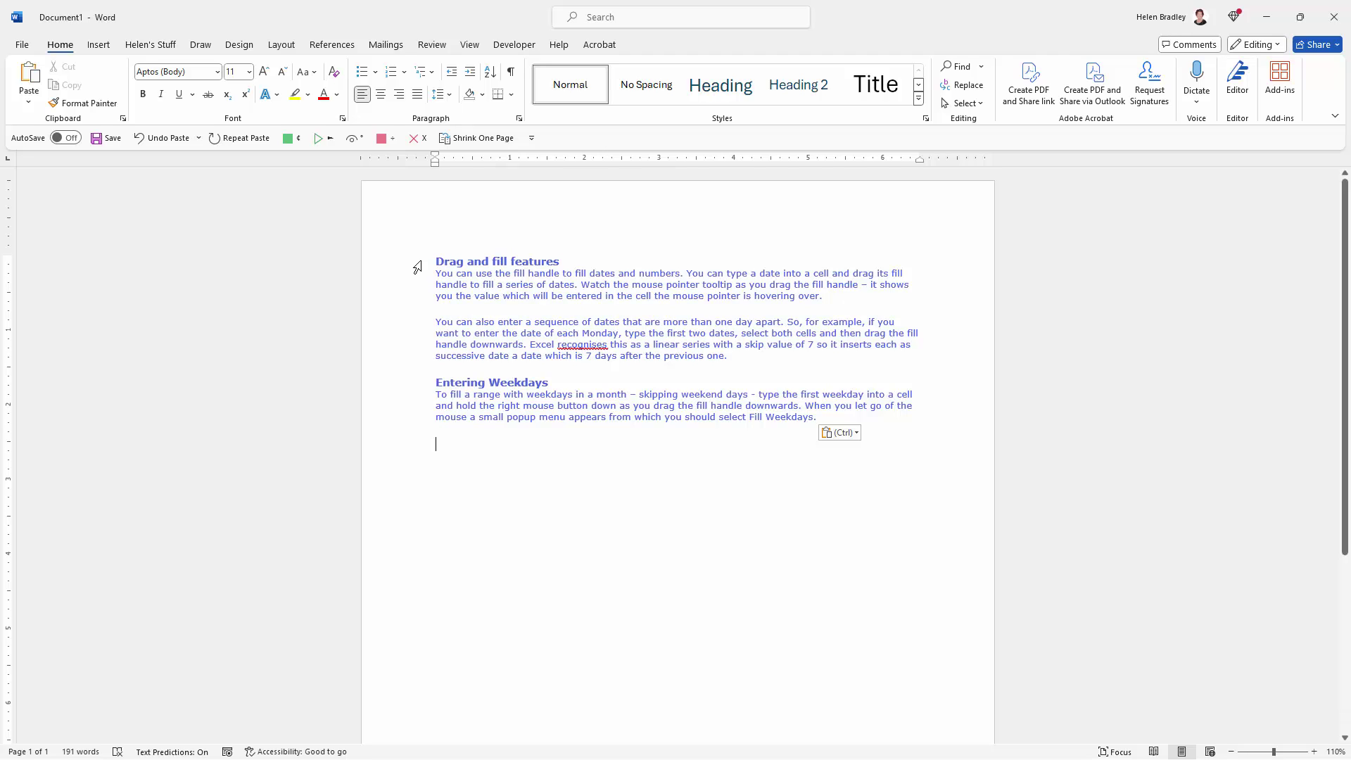
{"action": "triple_click", "coordinate": [379, 258]}
{"action": "key", "text": "Delete"}
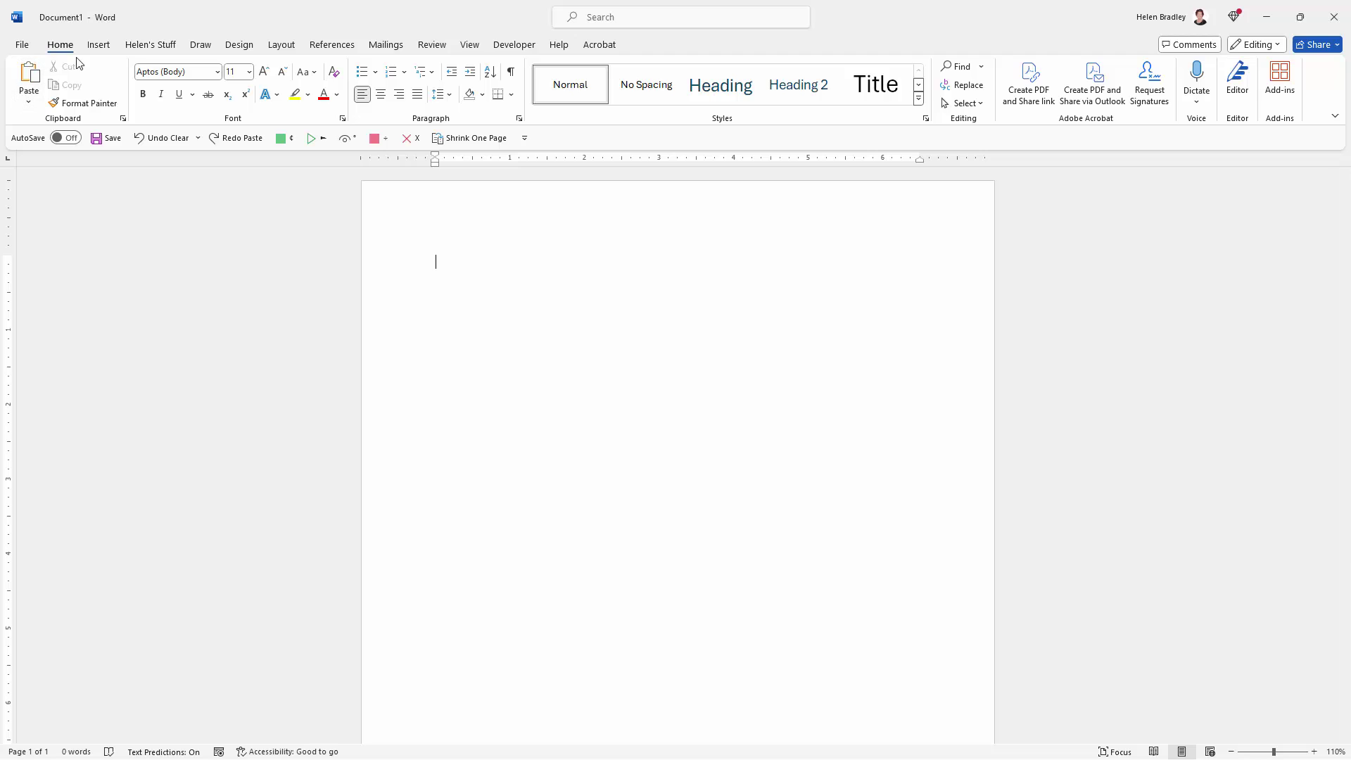
Paste the web text, undo it, and bring up the paste choices to preview Merge Formatting.
{"action": "left_click", "coordinate": [31, 73]}
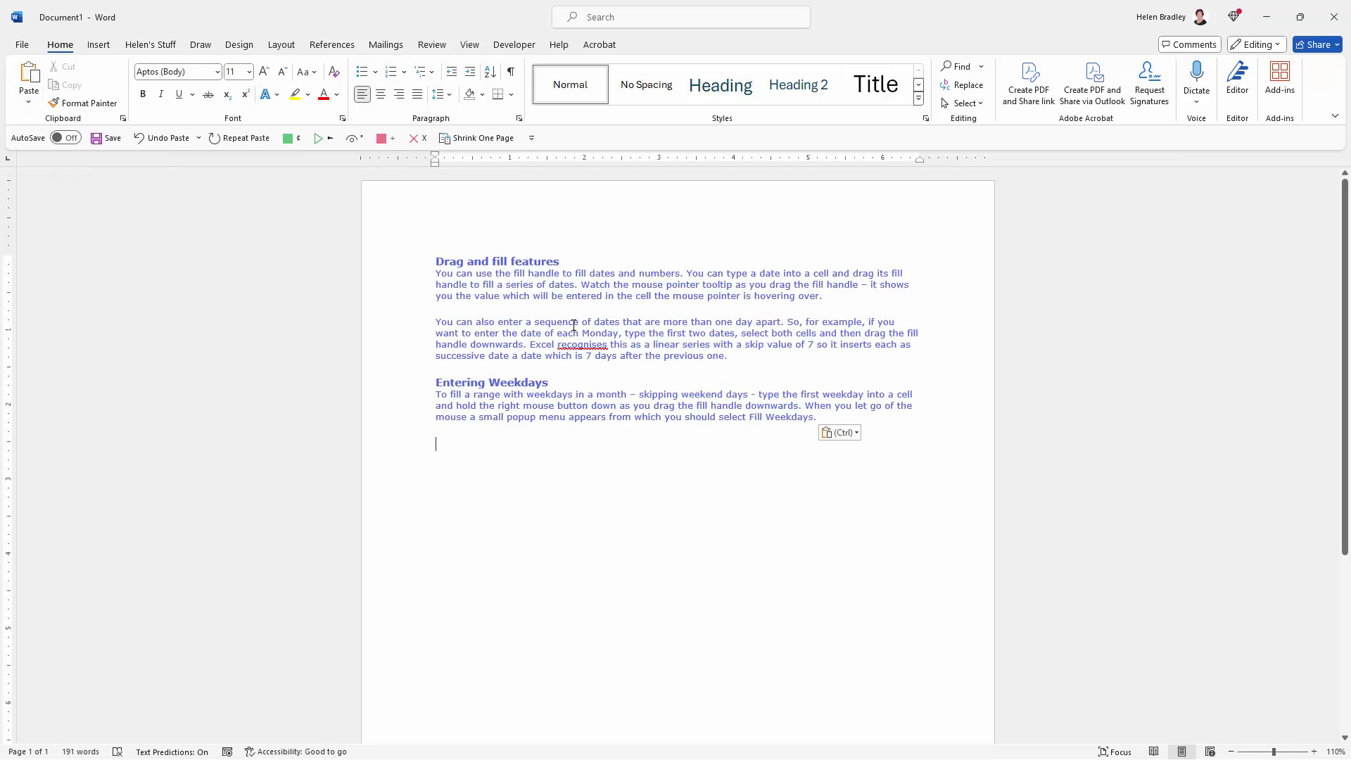
{"action": "key", "text": "ctrl+z"}
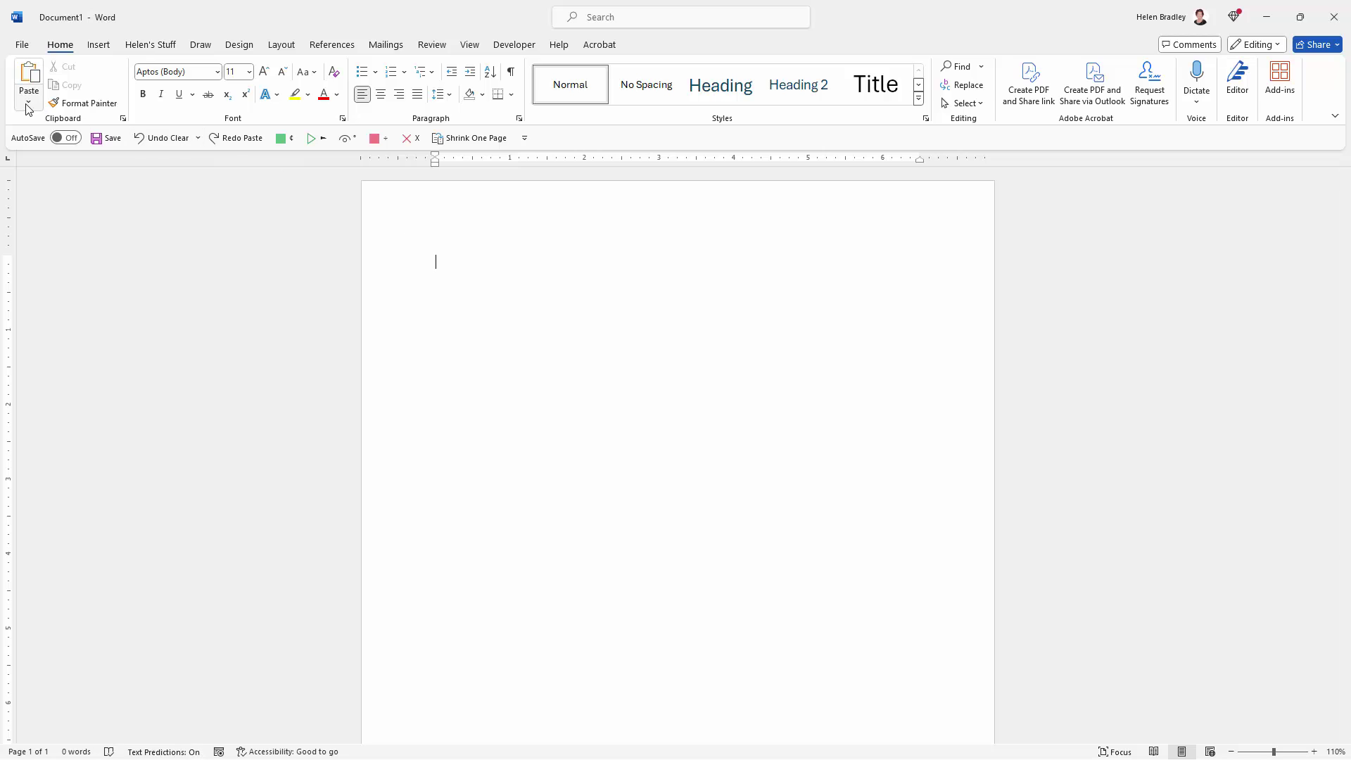
{"action": "left_click", "coordinate": [28, 106]}
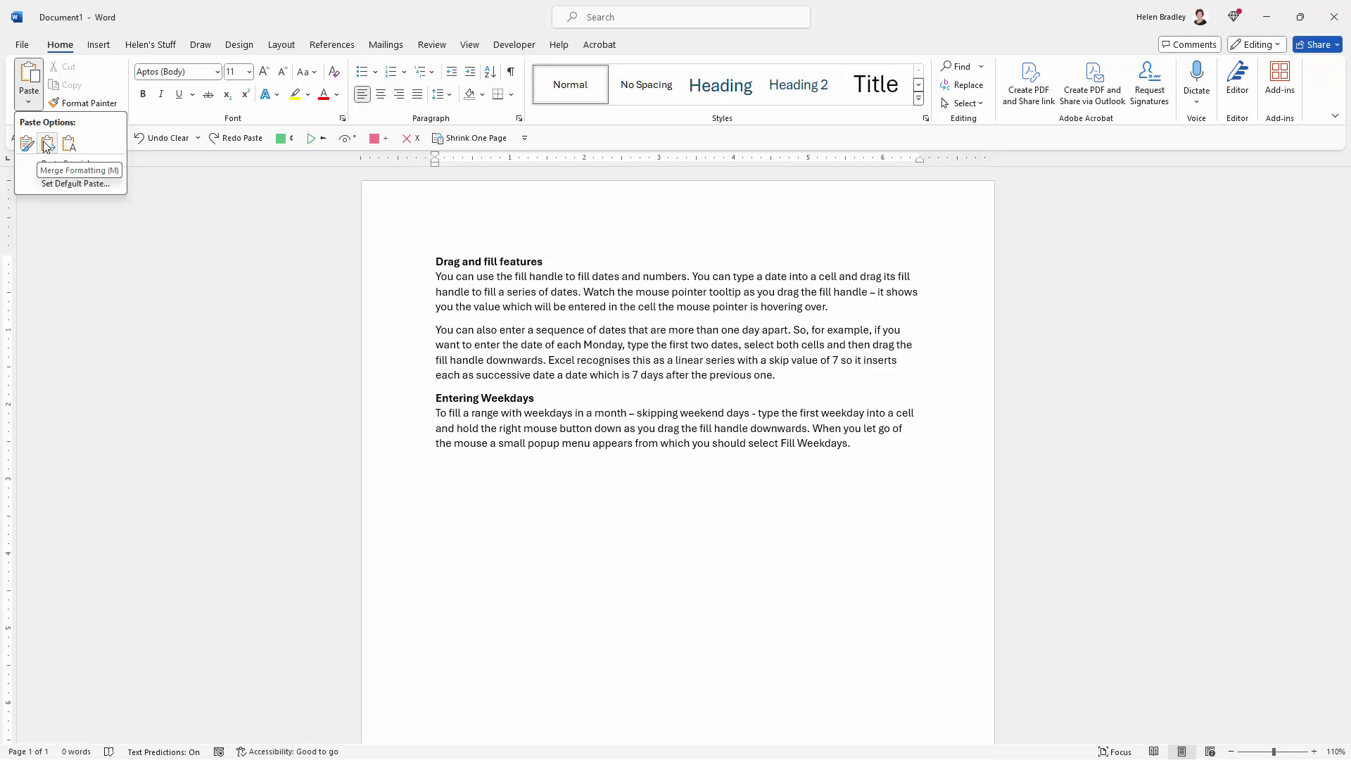
Paste the web text with Keep Source Formatting, keeping its blue headings and web font.
{"action": "left_click", "coordinate": [34, 76]}
{"action": "left_click", "coordinate": [34, 76]}
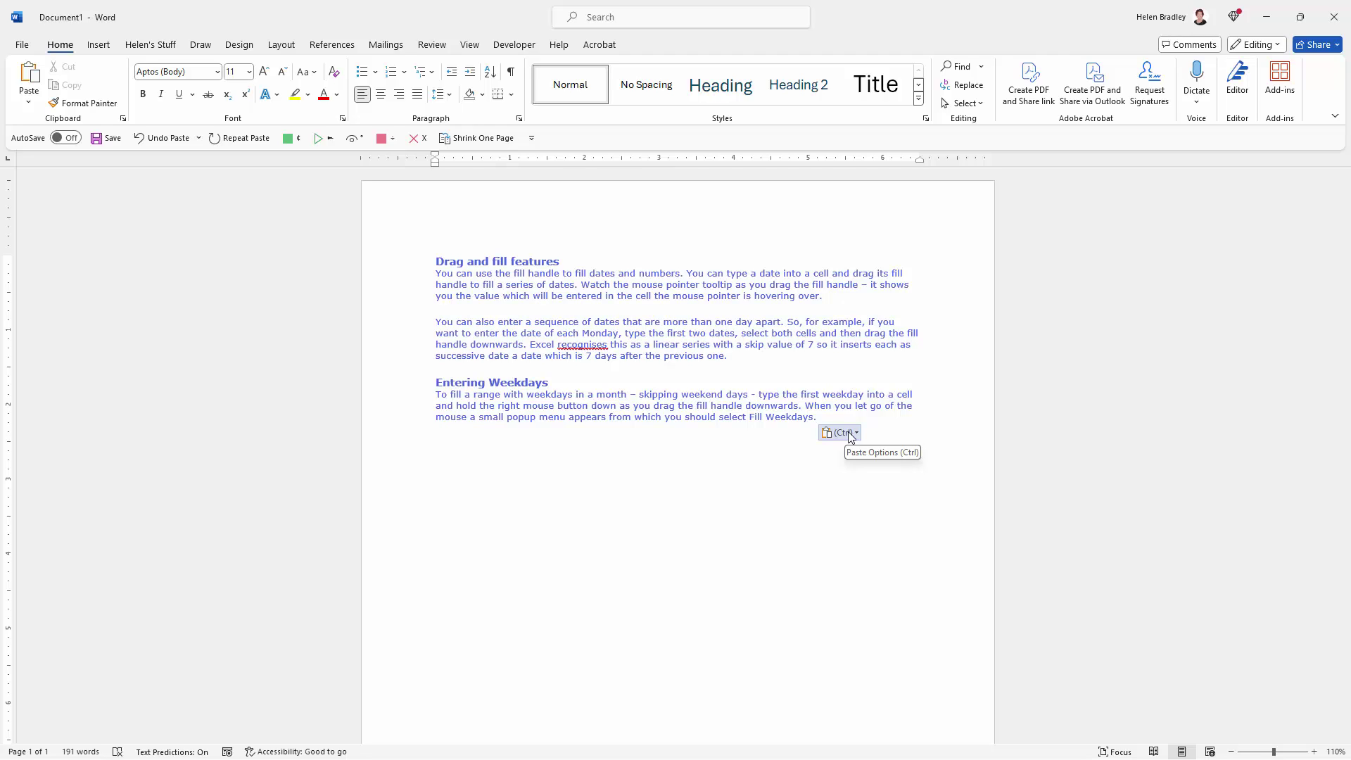
{"action": "left_click", "coordinate": [29, 105]}
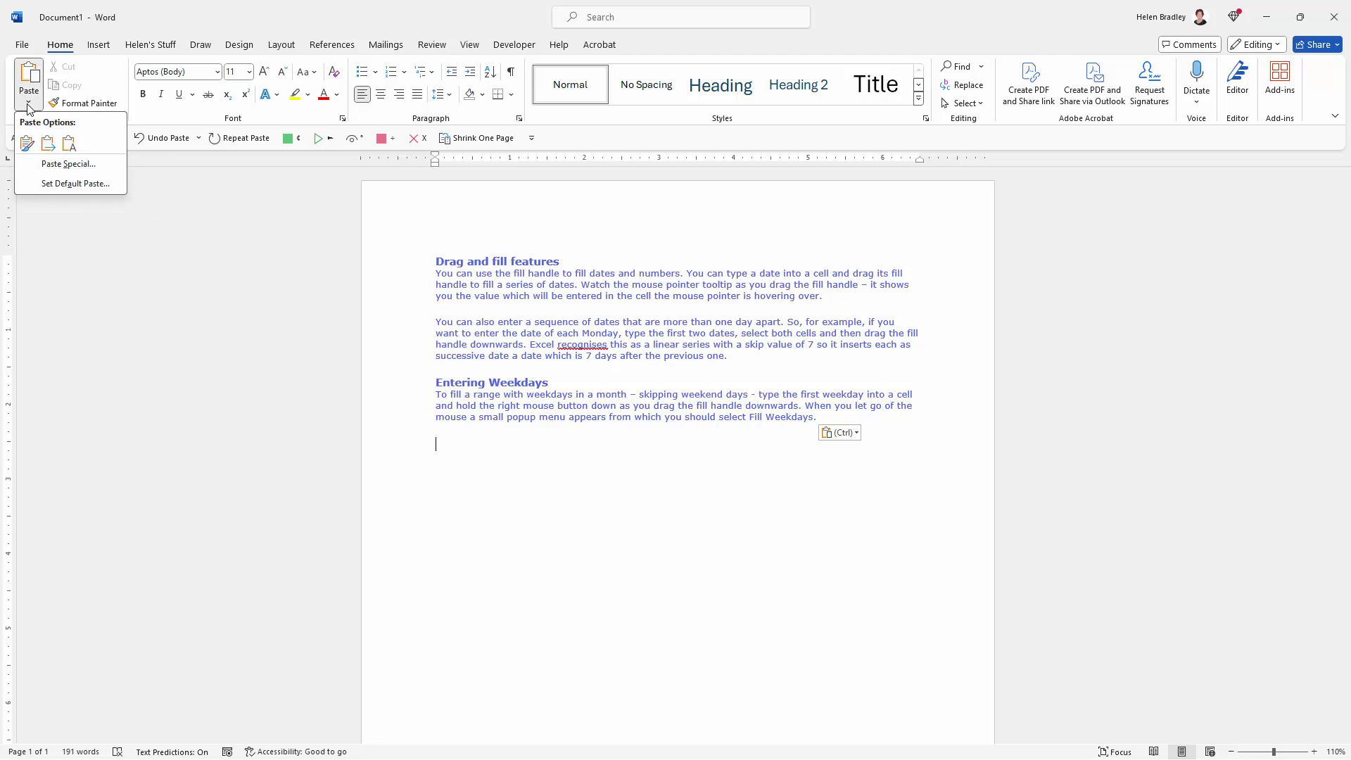
{"action": "left_click", "coordinate": [850, 438]}
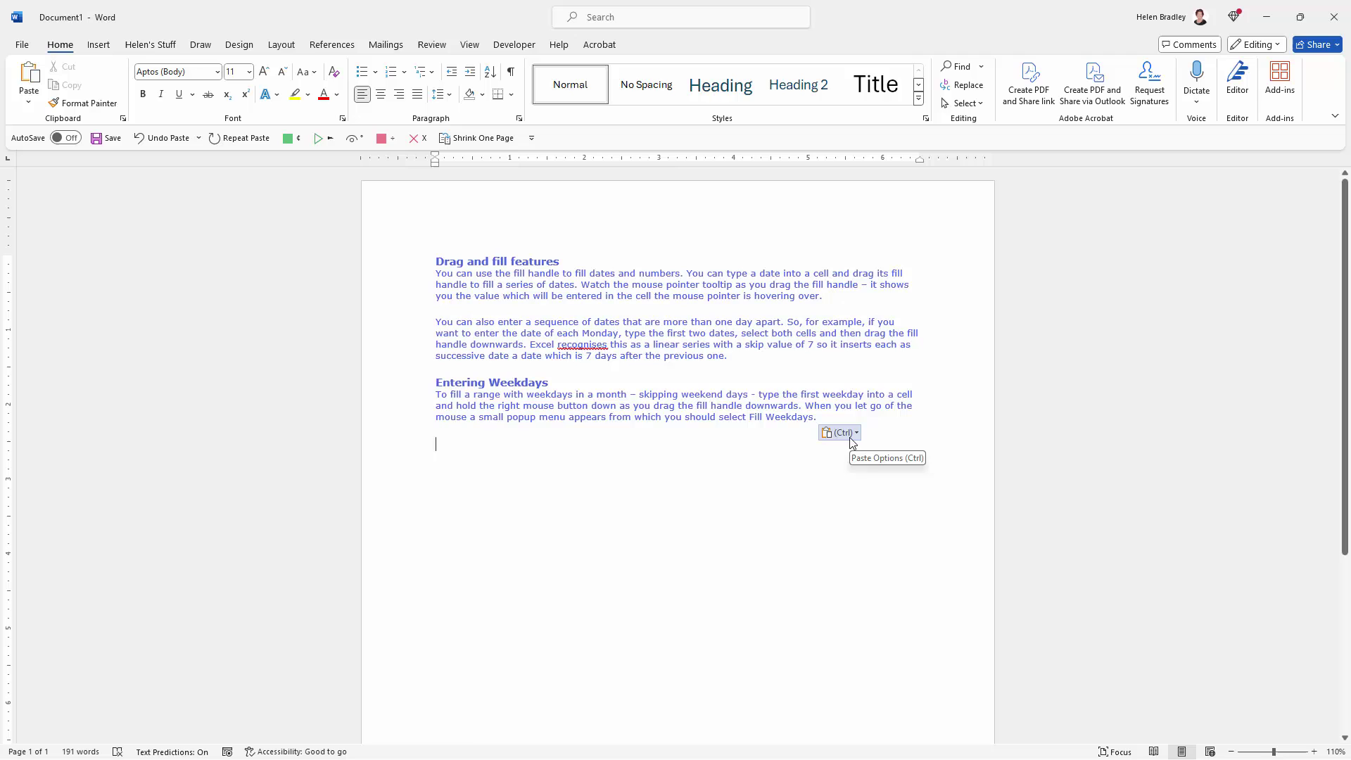
{"action": "left_click", "coordinate": [850, 435]}
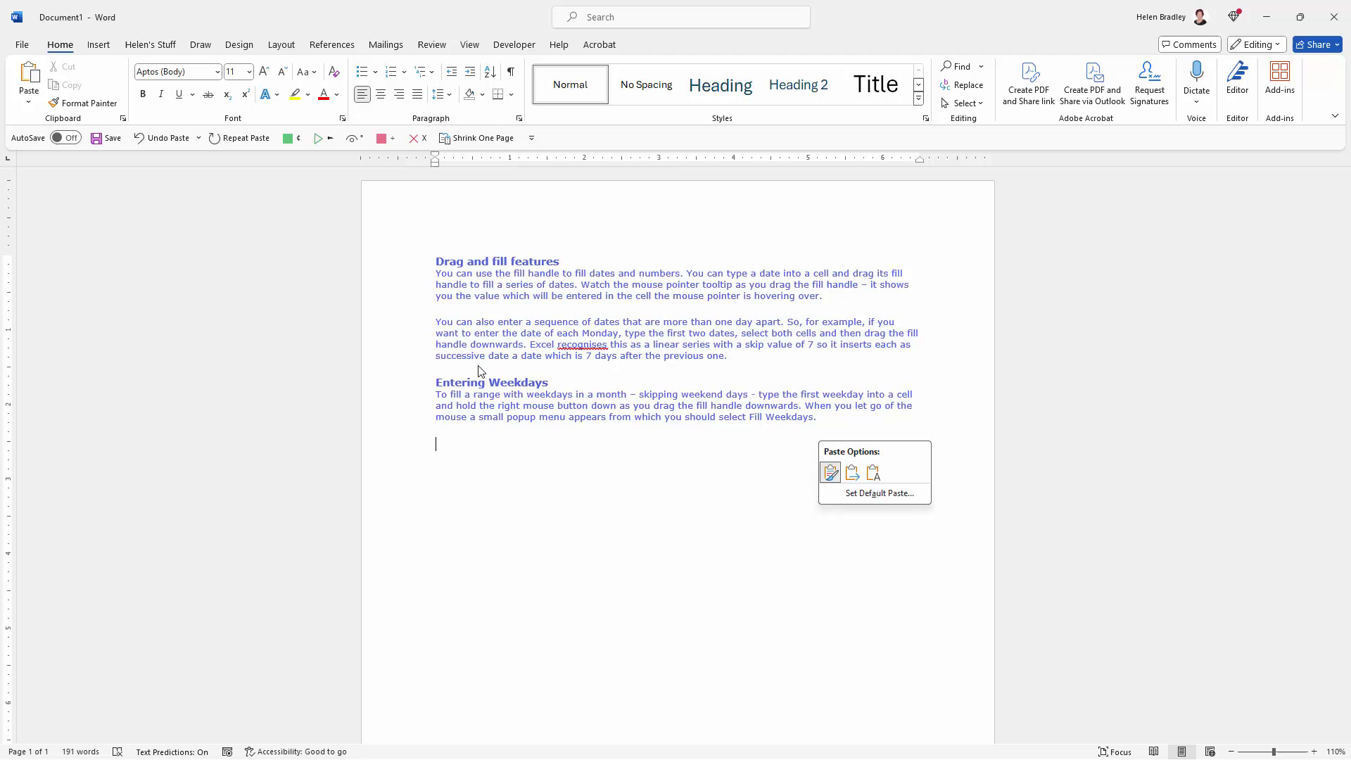
Clear all the text from the document.
{"action": "key", "text": "Escape"}
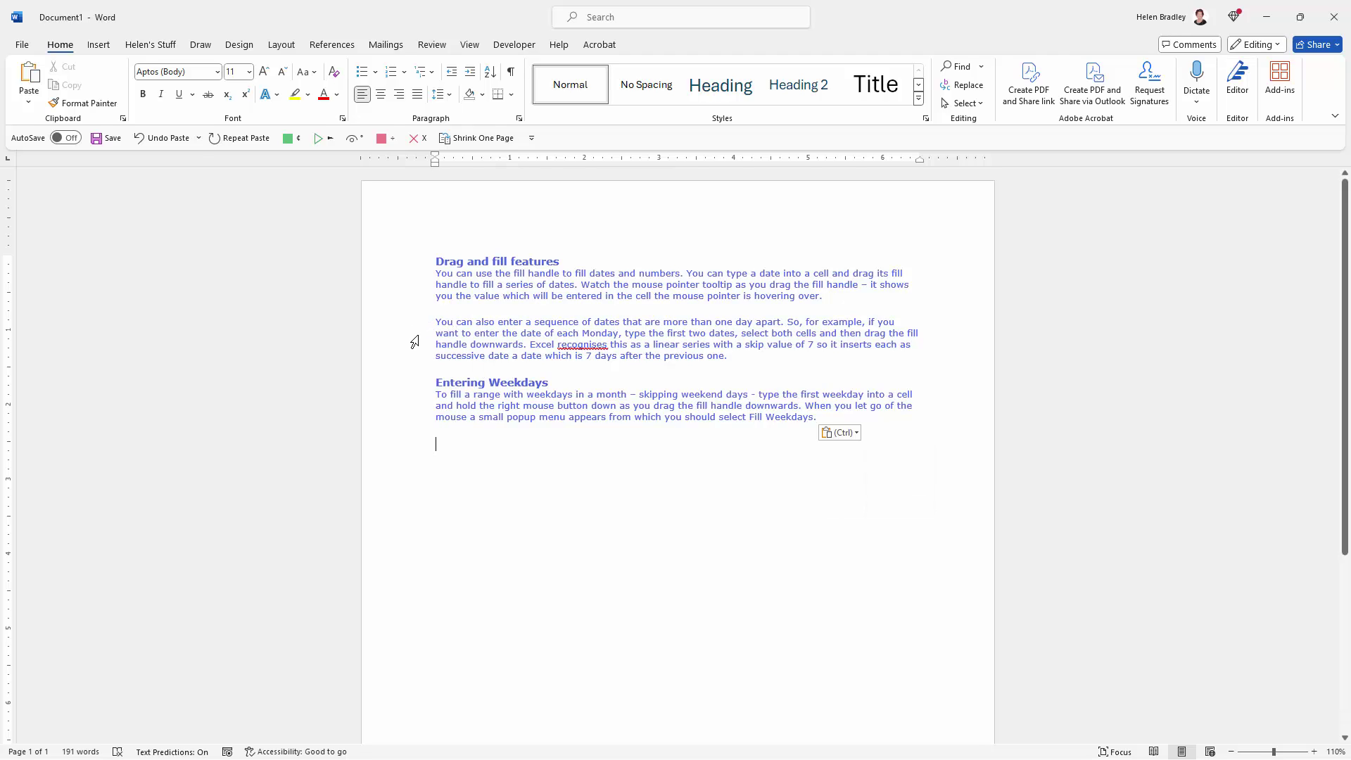
{"action": "key", "text": "ctrl+a"}
{"action": "key", "text": "Delete"}
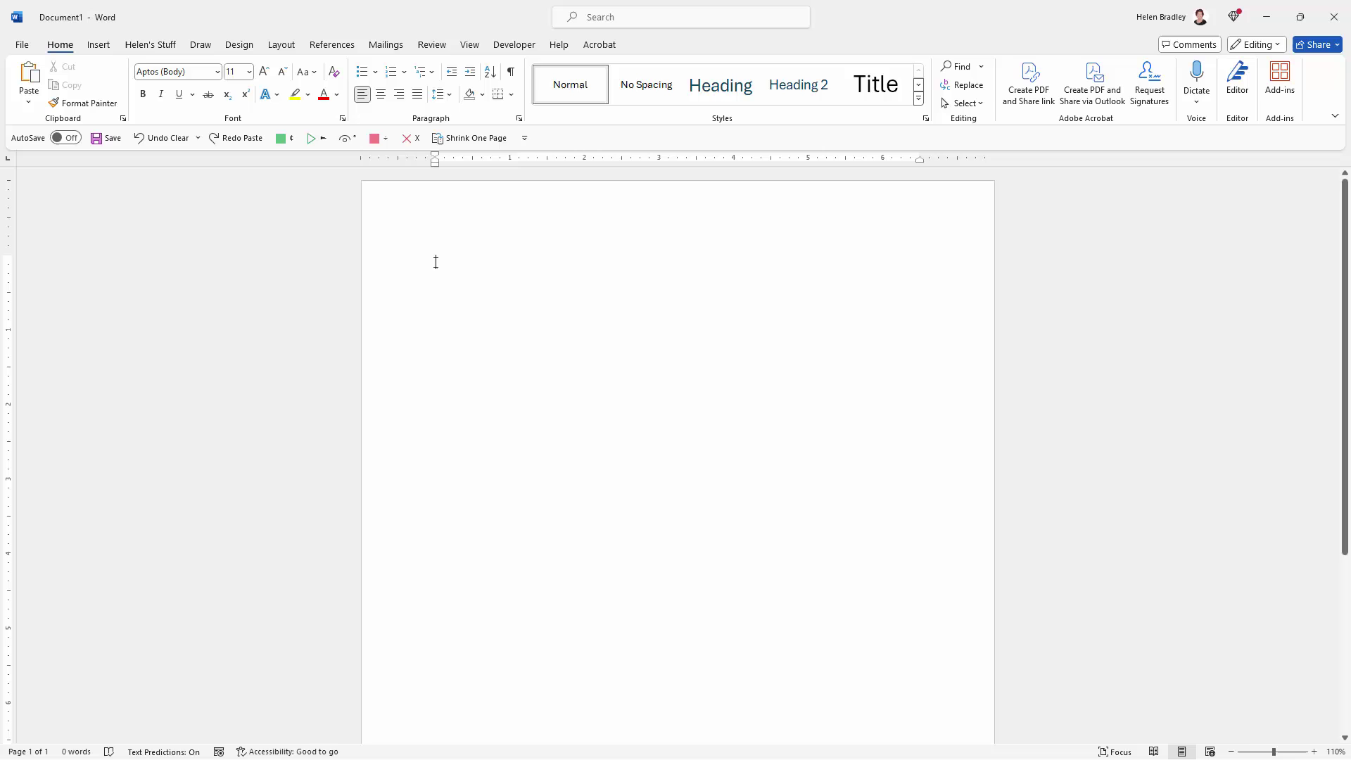
Paste the web text as Keep Text Only, then switch it to Merge Formatting.
{"action": "right_click", "coordinate": [438, 259]}
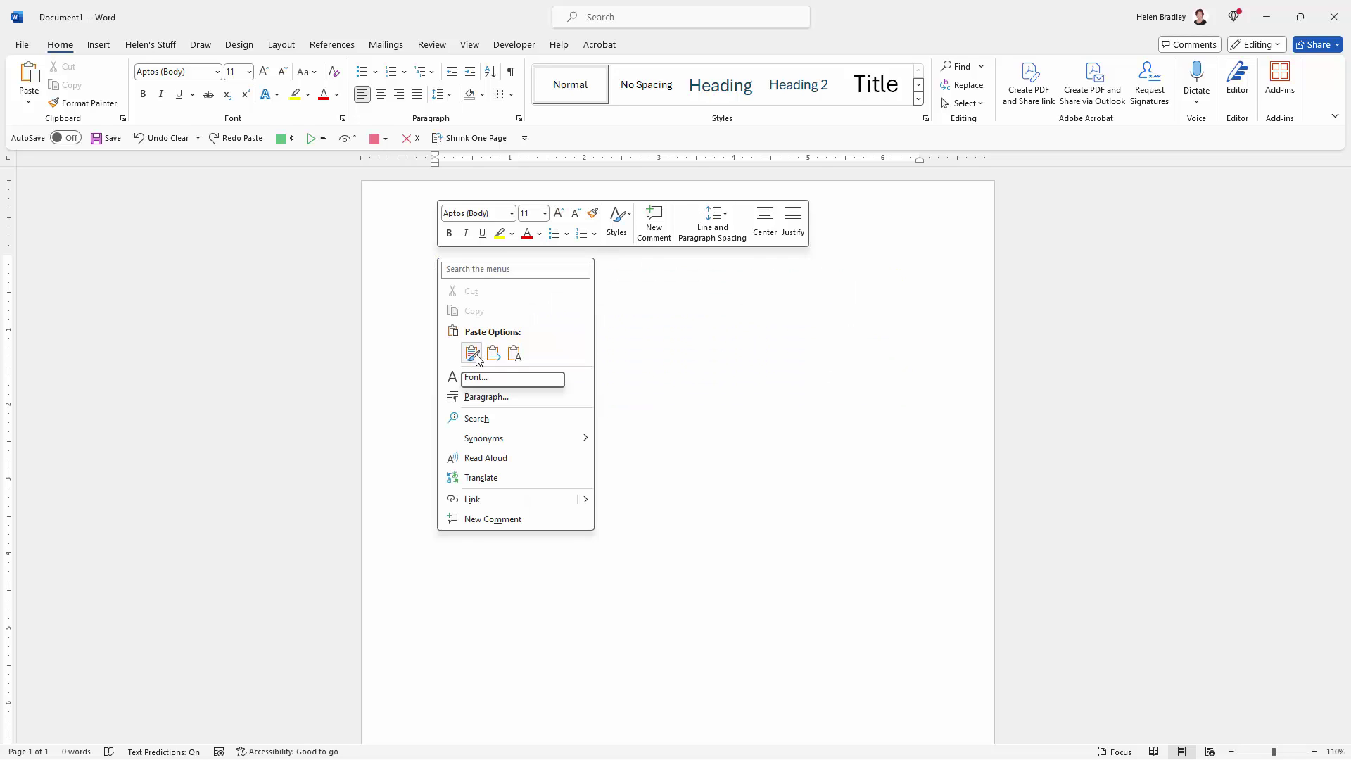
{"action": "left_click", "coordinate": [513, 354]}
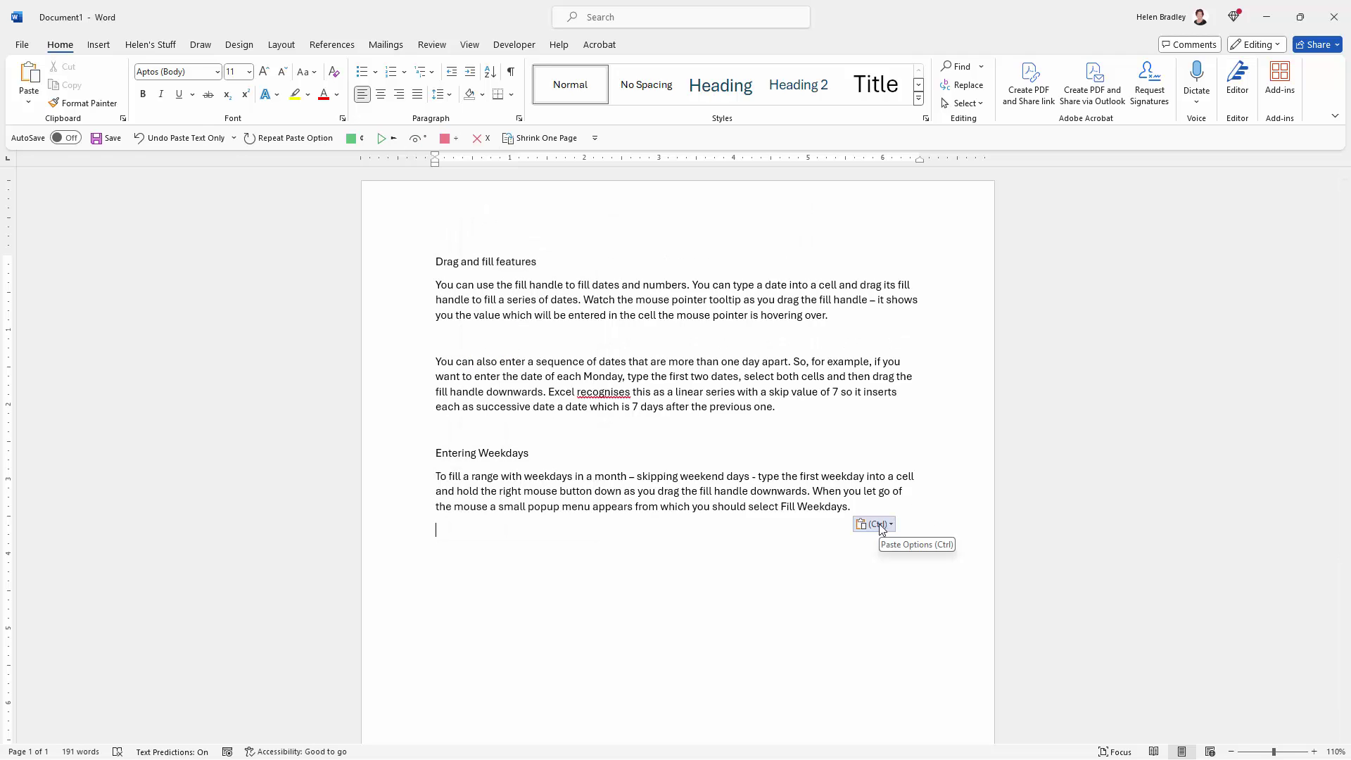
{"action": "left_click", "coordinate": [882, 529]}
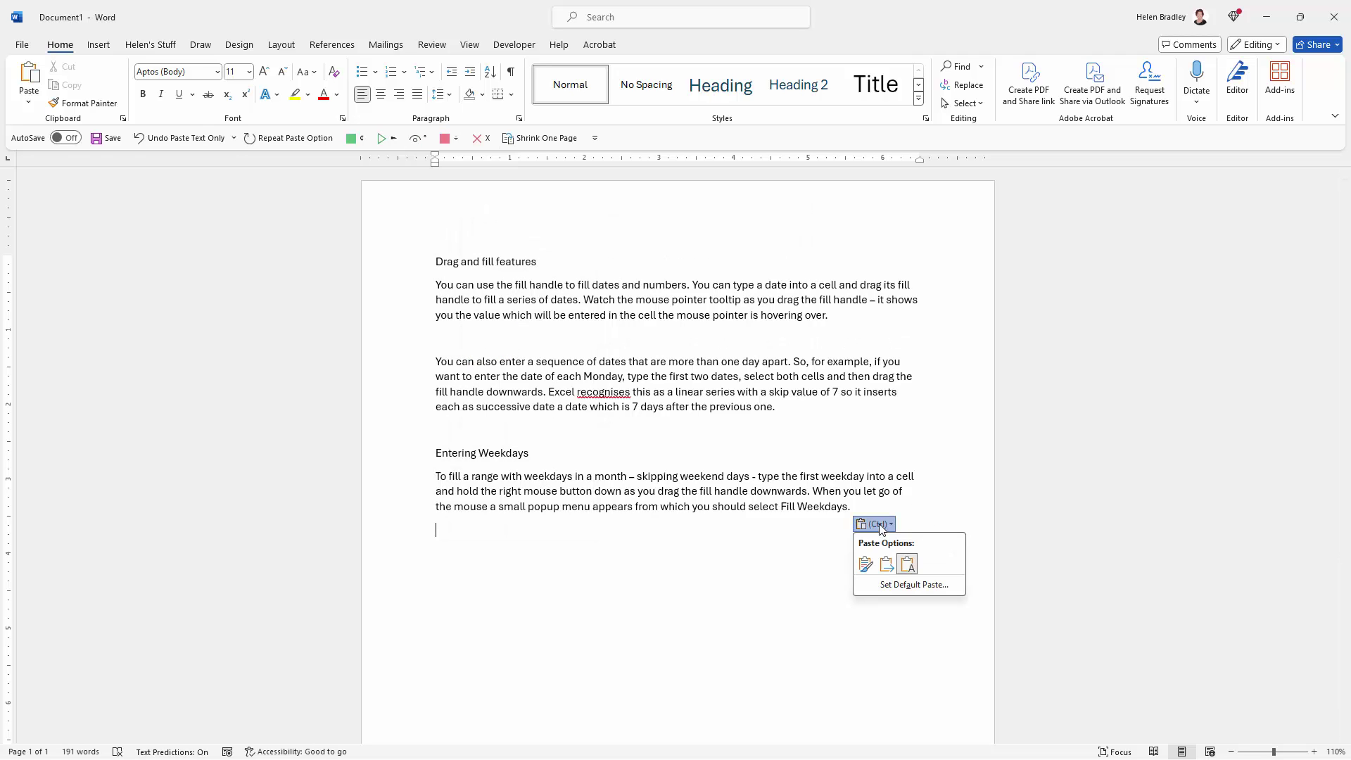
{"action": "left_click", "coordinate": [886, 560]}
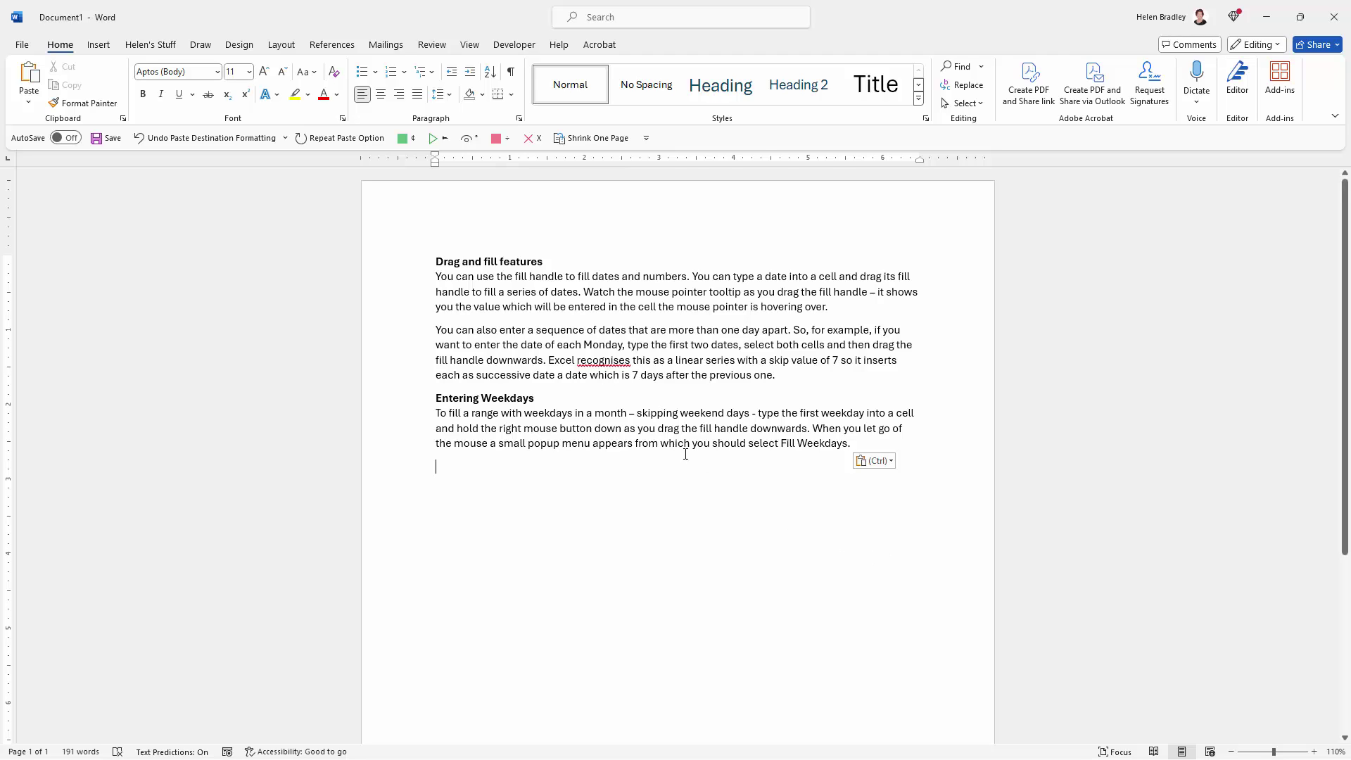
Check the pasted text's paste choices, then open the full Paste options list.
{"action": "left_click", "coordinate": [878, 461]}
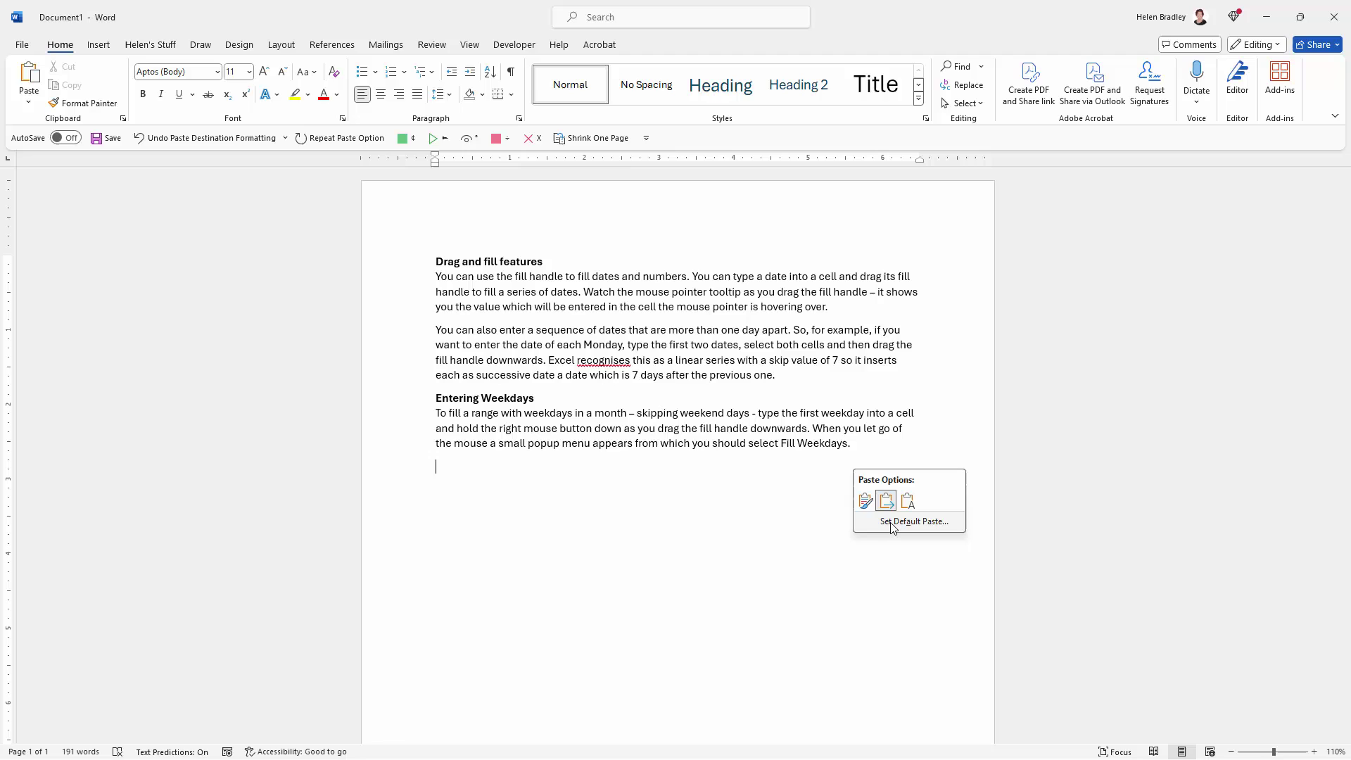
{"action": "left_click", "coordinate": [29, 104]}
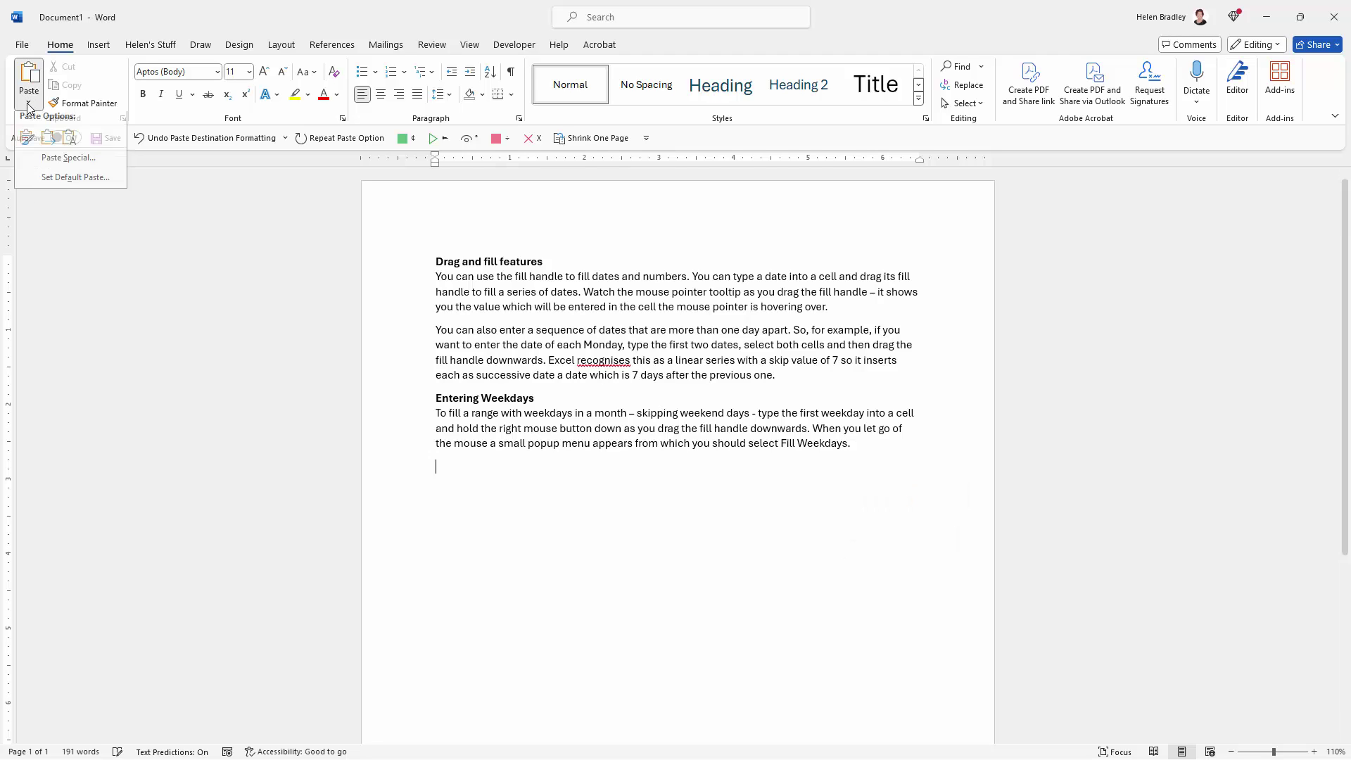
Make Merge Formatting the default for pasting from other programs, then paste the web text again.
{"action": "left_click", "coordinate": [69, 184]}
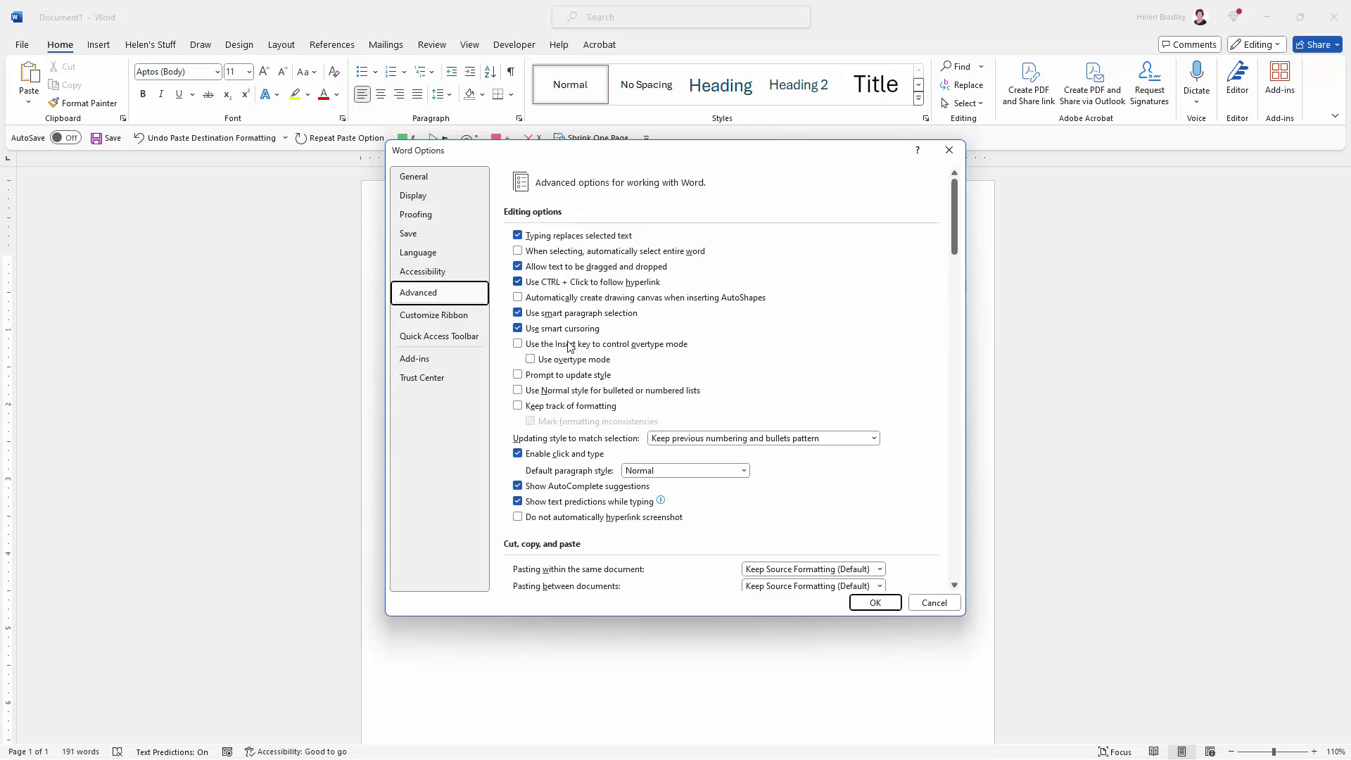
{"action": "left_click_drag", "start_coordinate": [954, 227], "coordinate": [951, 272]}
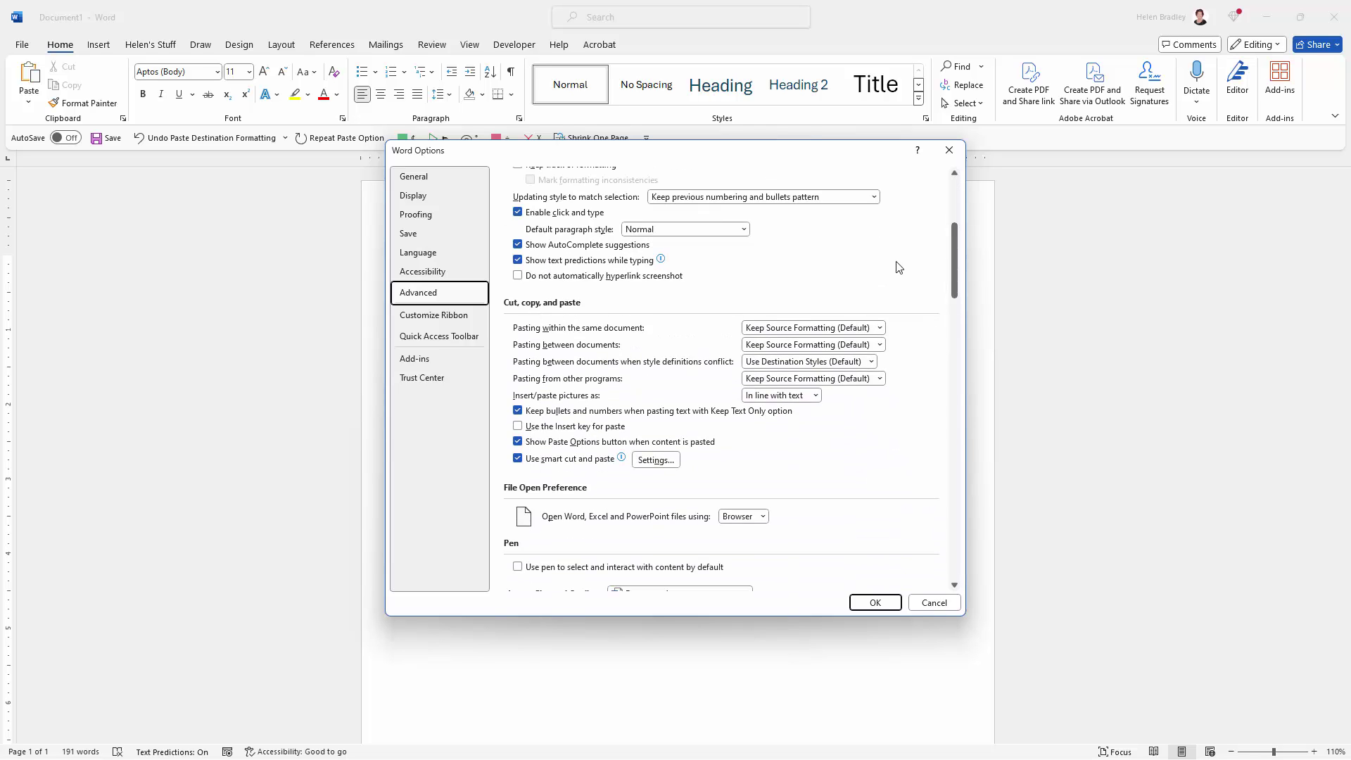
{"action": "left_click", "coordinate": [880, 379]}
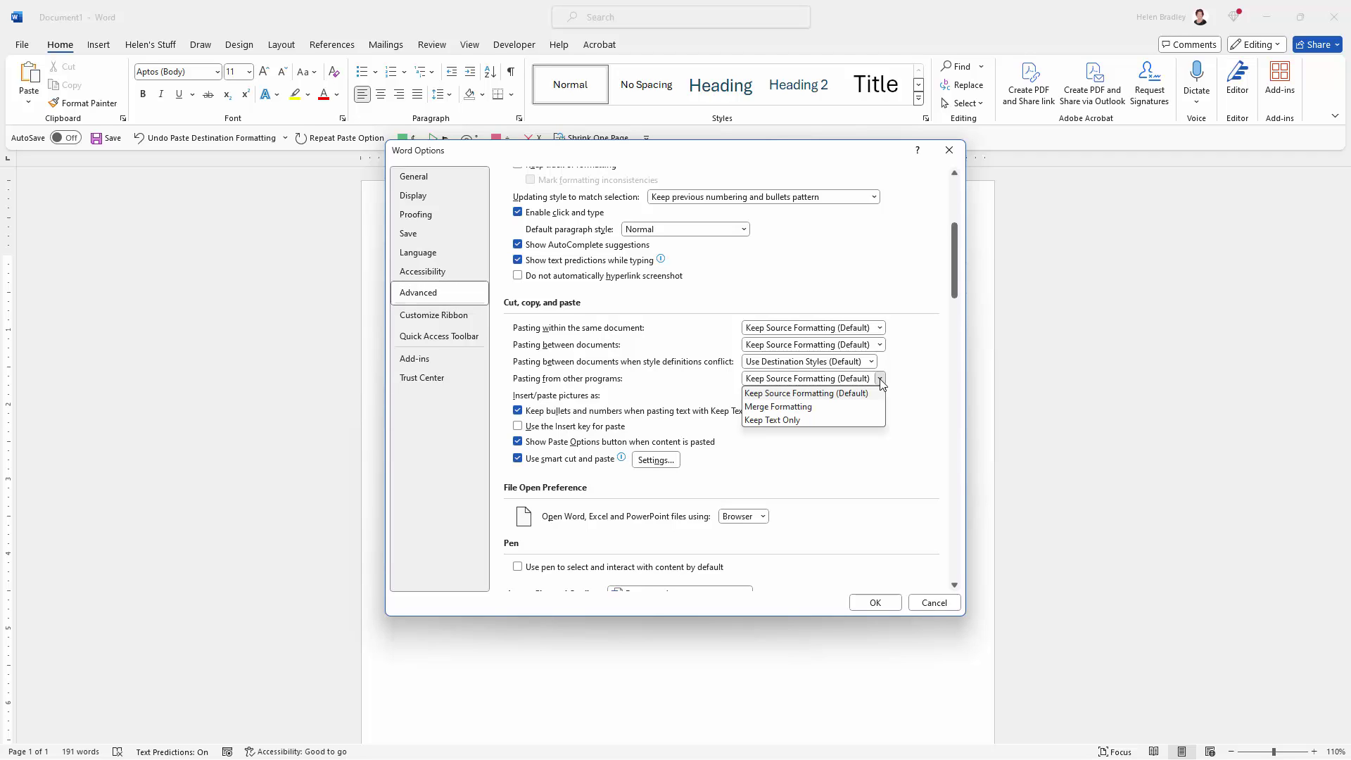
{"action": "left_click", "coordinate": [772, 408]}
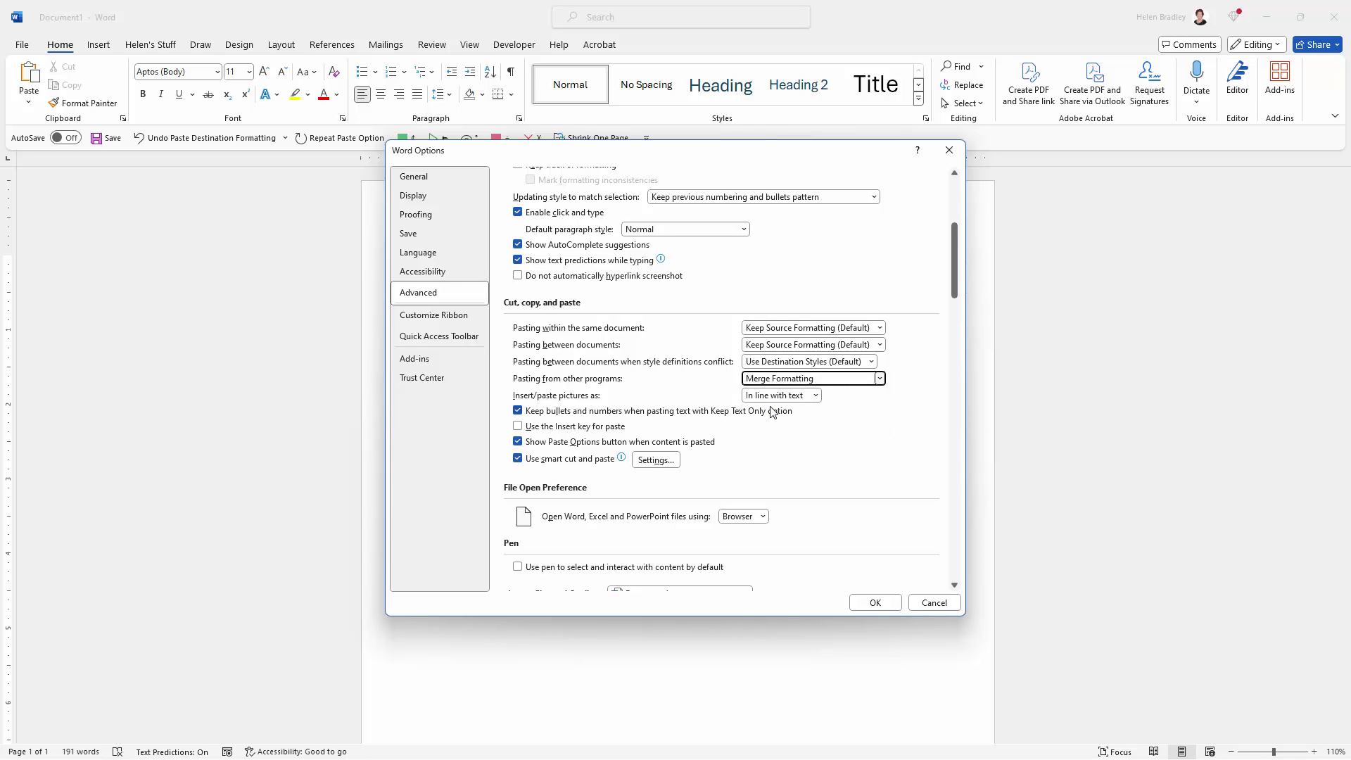
{"action": "left_click", "coordinate": [875, 603]}
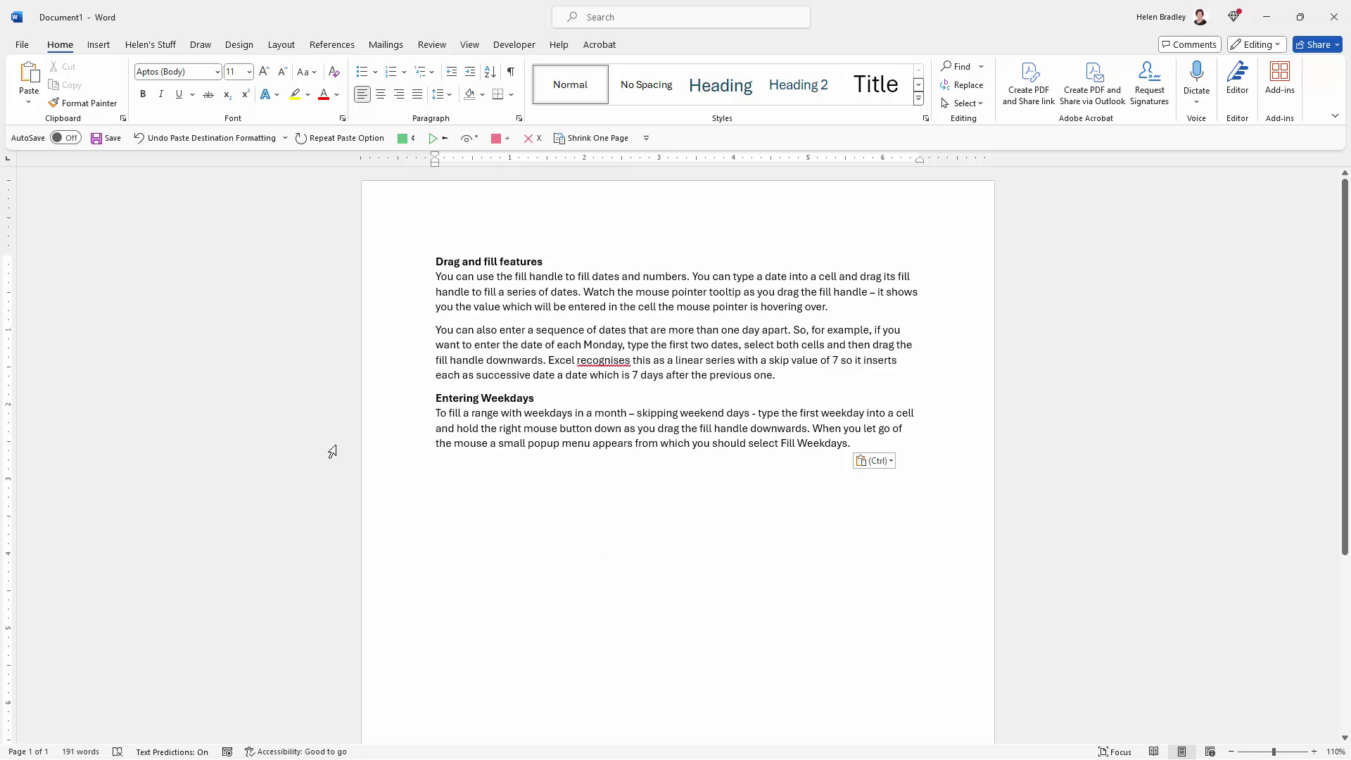
{"action": "left_click", "coordinate": [26, 75]}
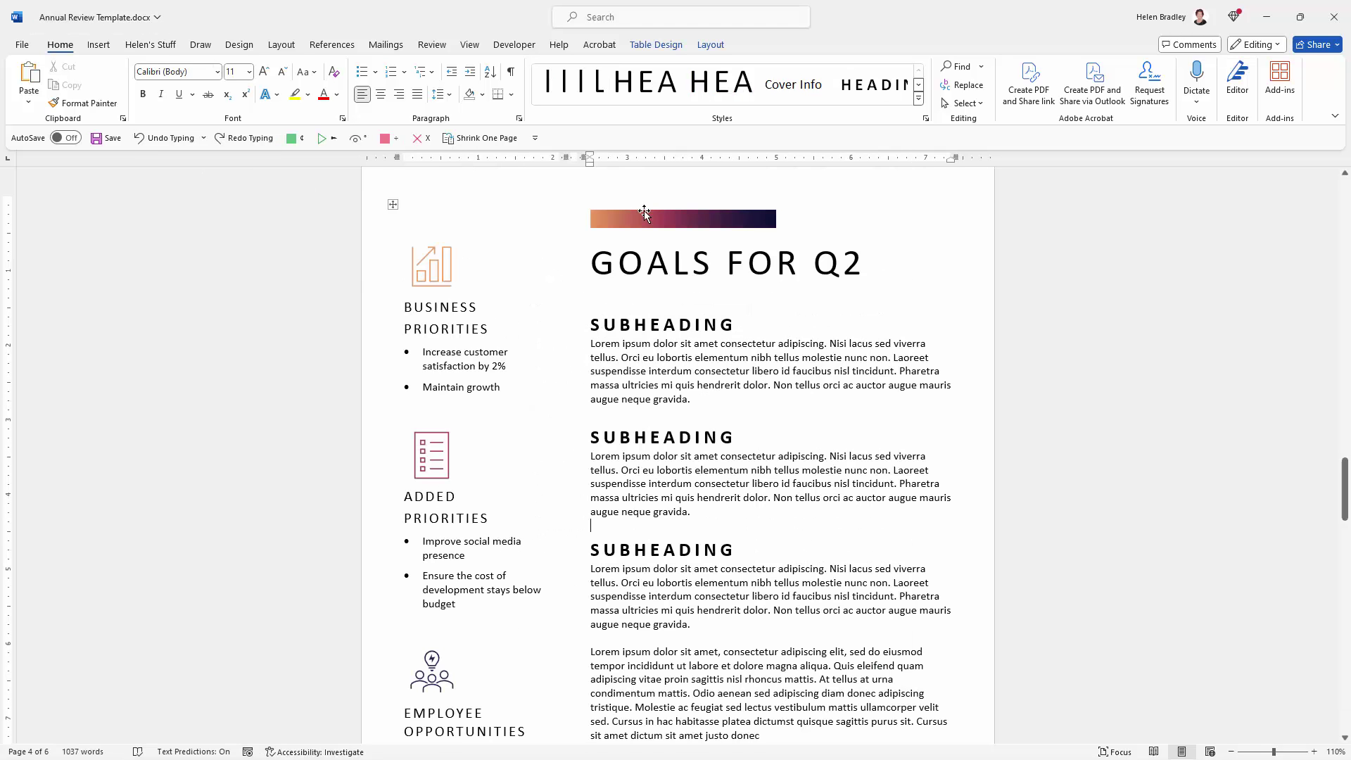
Place the cursor below the Introduction's second subheading paragraph and bring up the paste choices.
{"action": "scroll", "coordinate": [645, 212], "scroll_direction": "up", "scroll_amount": 2}
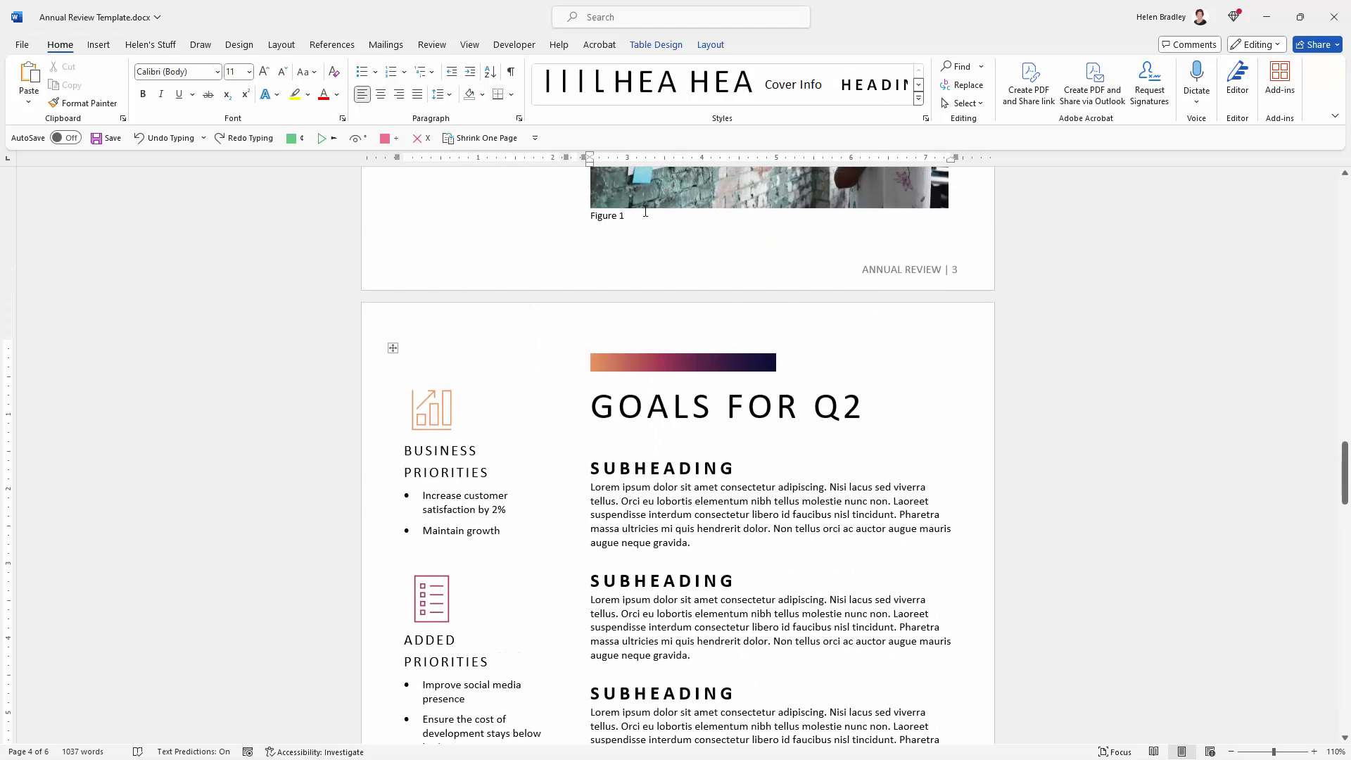
{"action": "scroll", "coordinate": [646, 212], "scroll_direction": "up", "scroll_amount": 4}
{"action": "scroll", "coordinate": [644, 211], "scroll_direction": "down", "scroll_amount": 2}
{"action": "scroll", "coordinate": [641, 208], "scroll_direction": "up", "scroll_amount": 4}
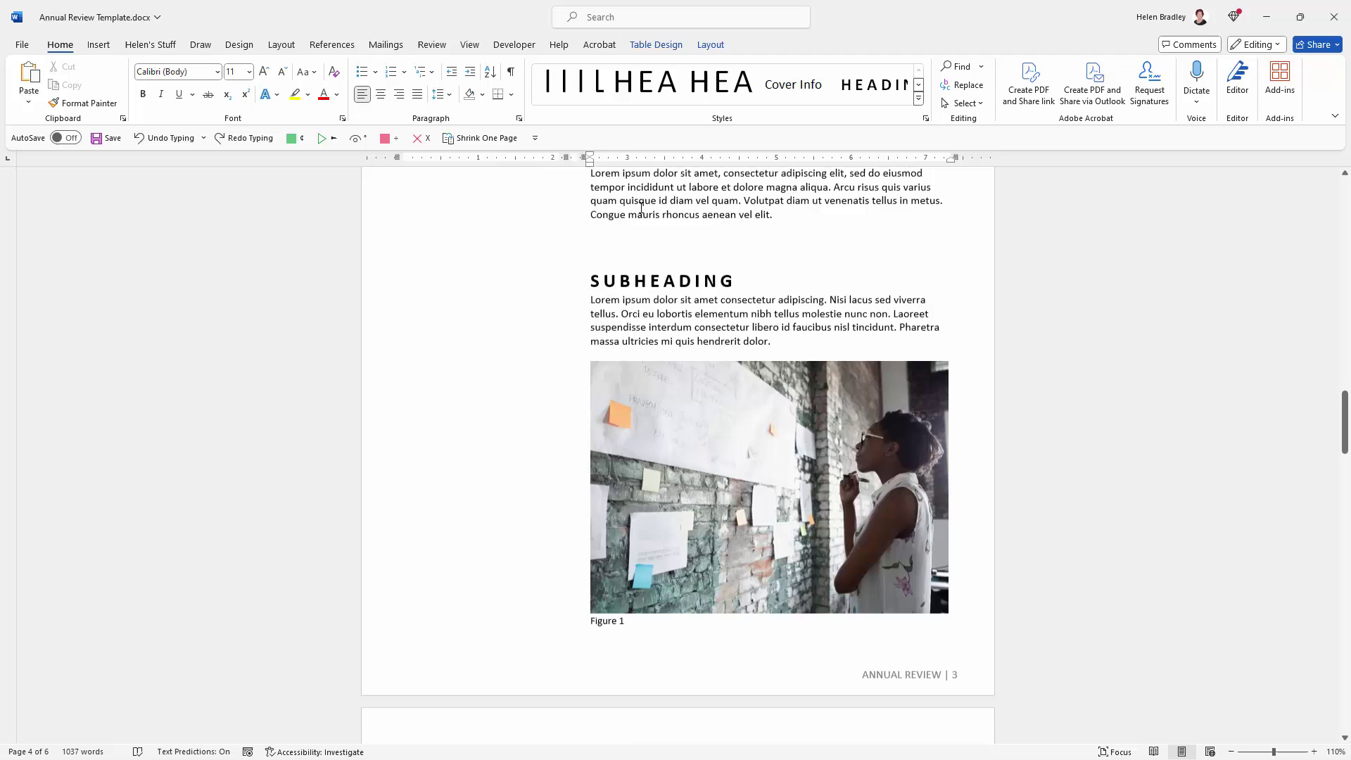
{"action": "scroll", "coordinate": [642, 208], "scroll_direction": "up", "scroll_amount": 5}
{"action": "scroll", "coordinate": [640, 207], "scroll_direction": "down", "scroll_amount": 1}
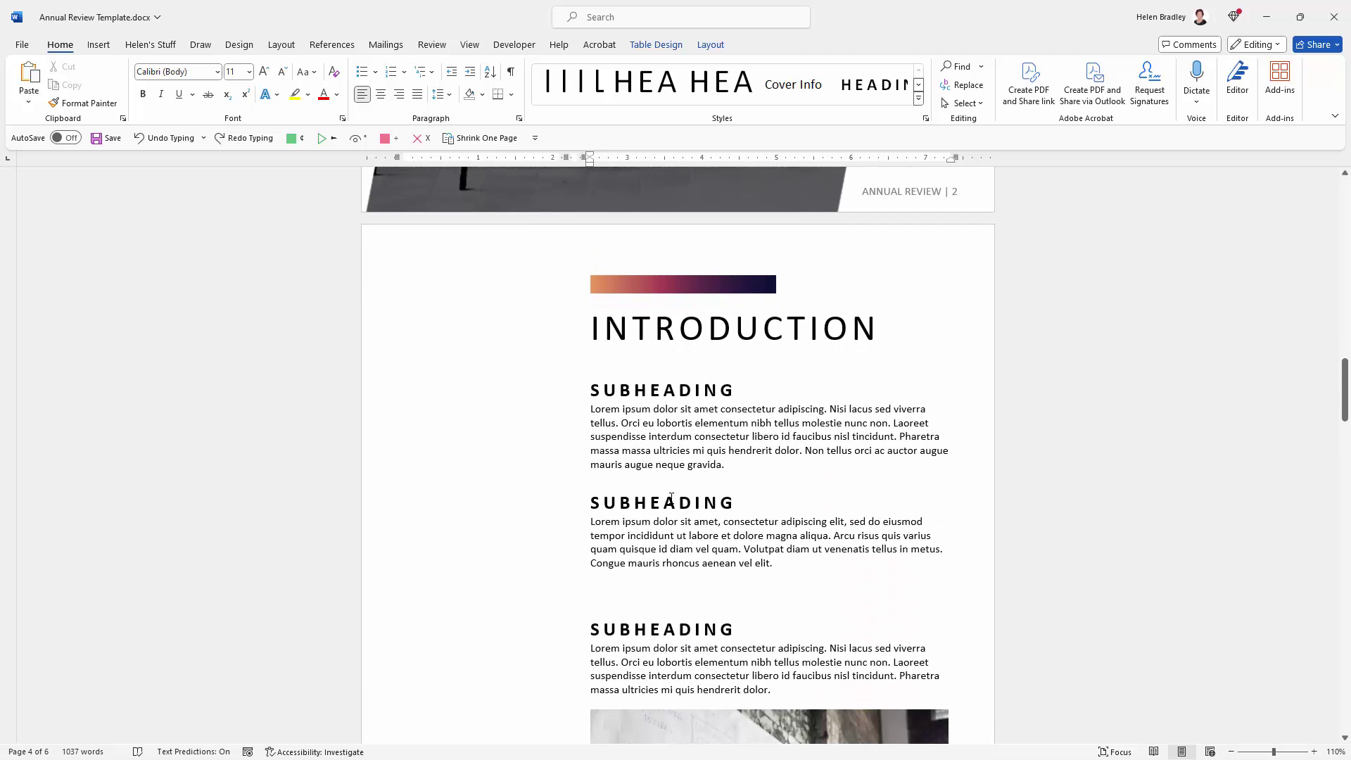
{"action": "left_click", "coordinate": [606, 591]}
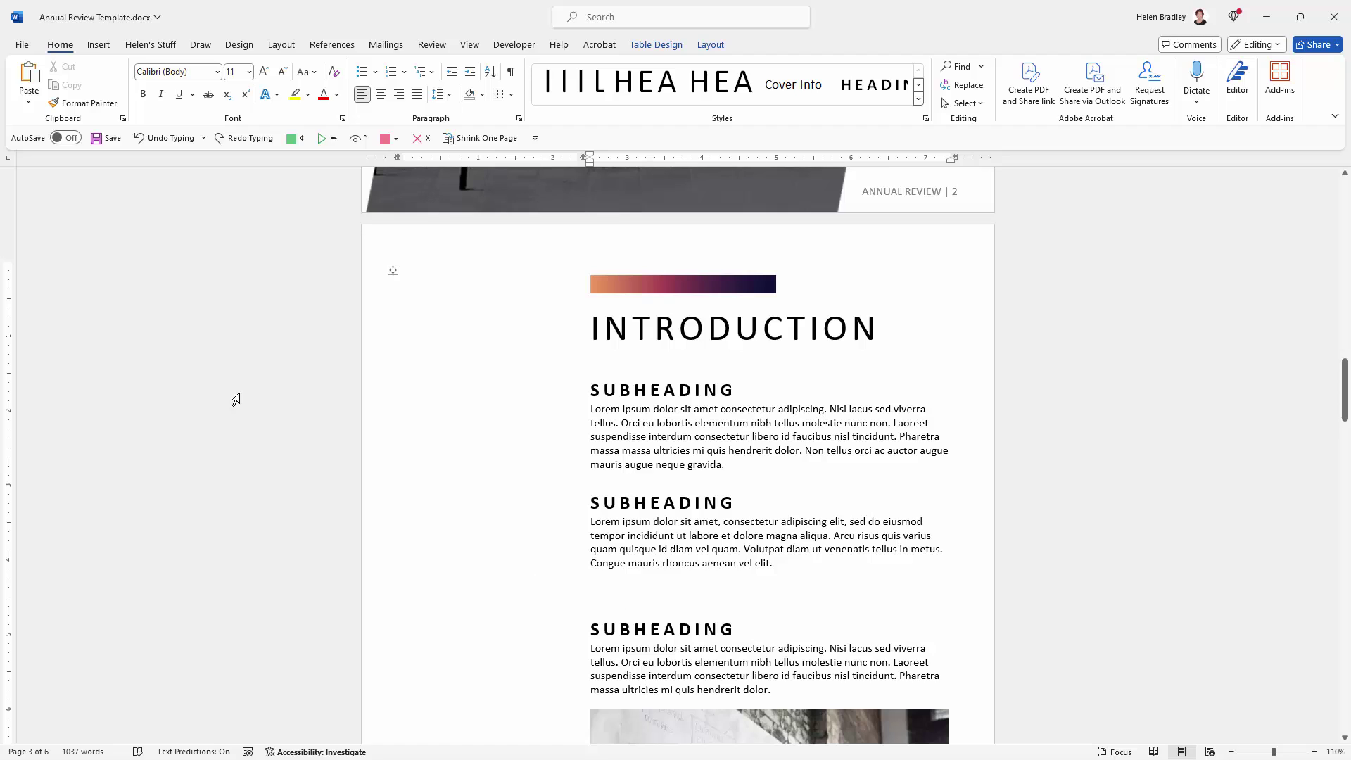
{"action": "left_click", "coordinate": [28, 105]}
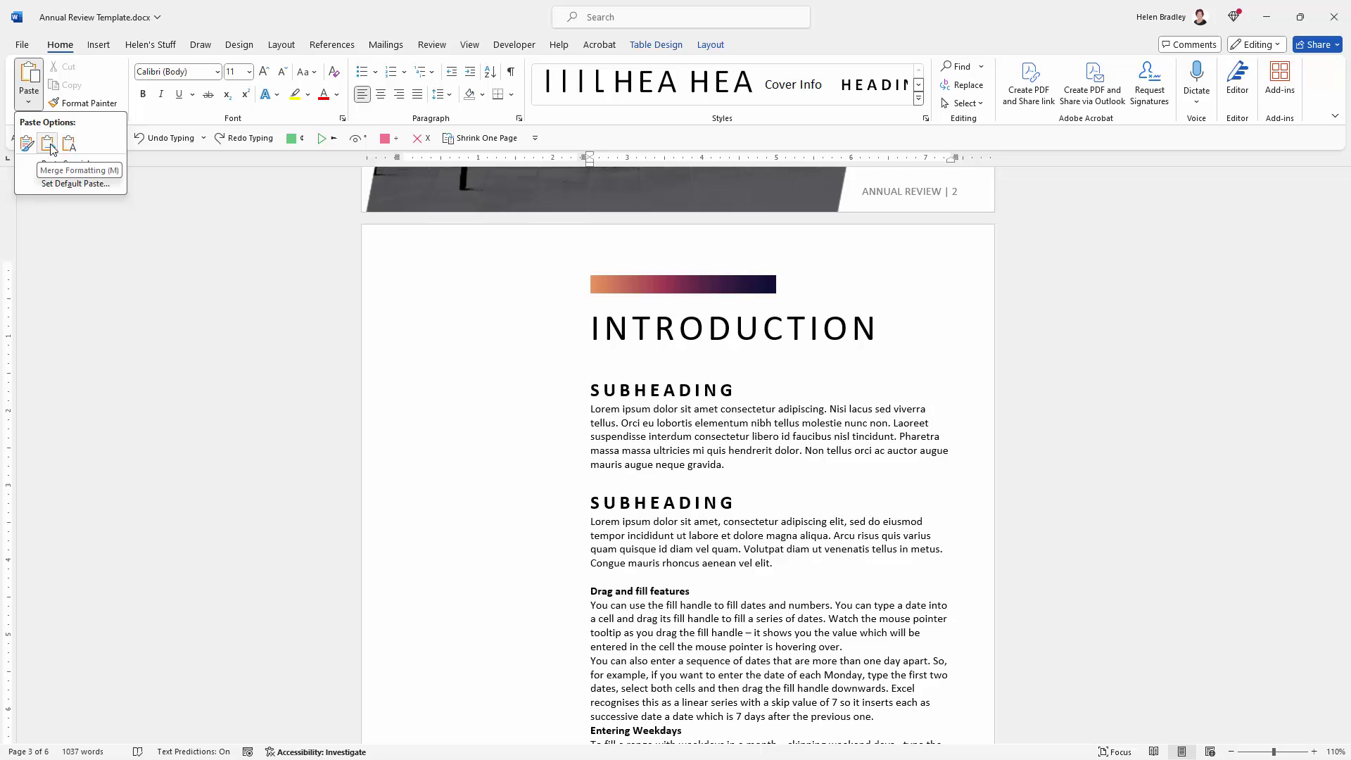
Paste the web text with Merge Formatting and correct 'recognises' to 'recognizes'.
{"action": "left_click", "coordinate": [48, 144]}
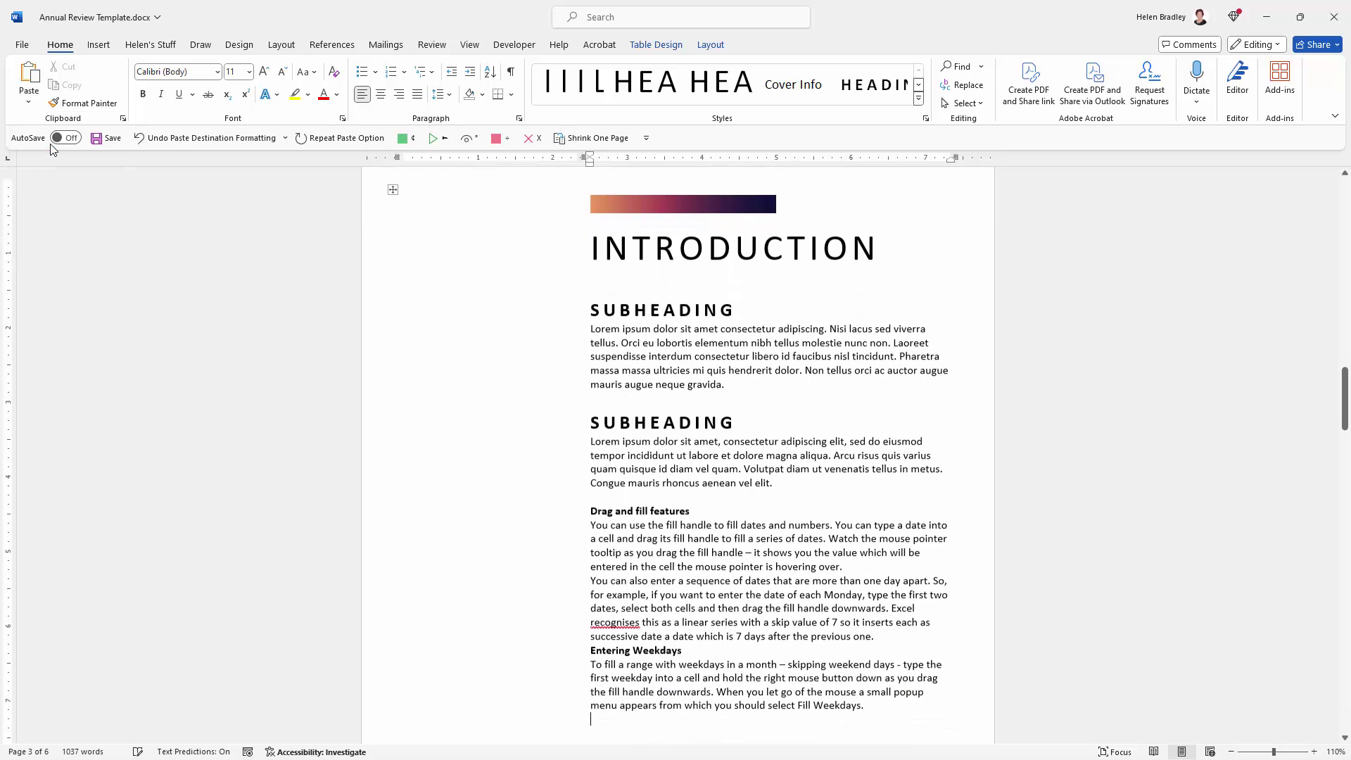
{"action": "scroll", "coordinate": [556, 474], "scroll_direction": "down", "scroll_amount": 2}
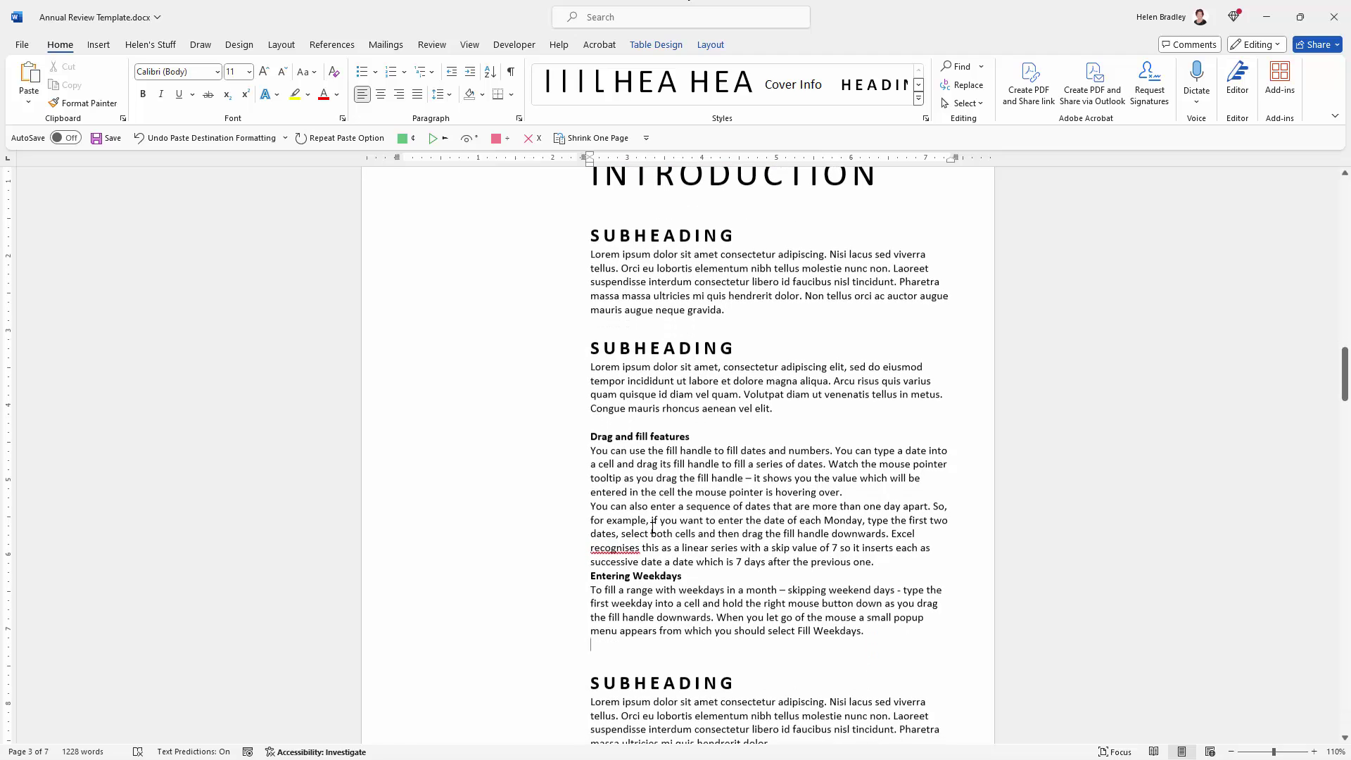
{"action": "right_click", "coordinate": [612, 547]}
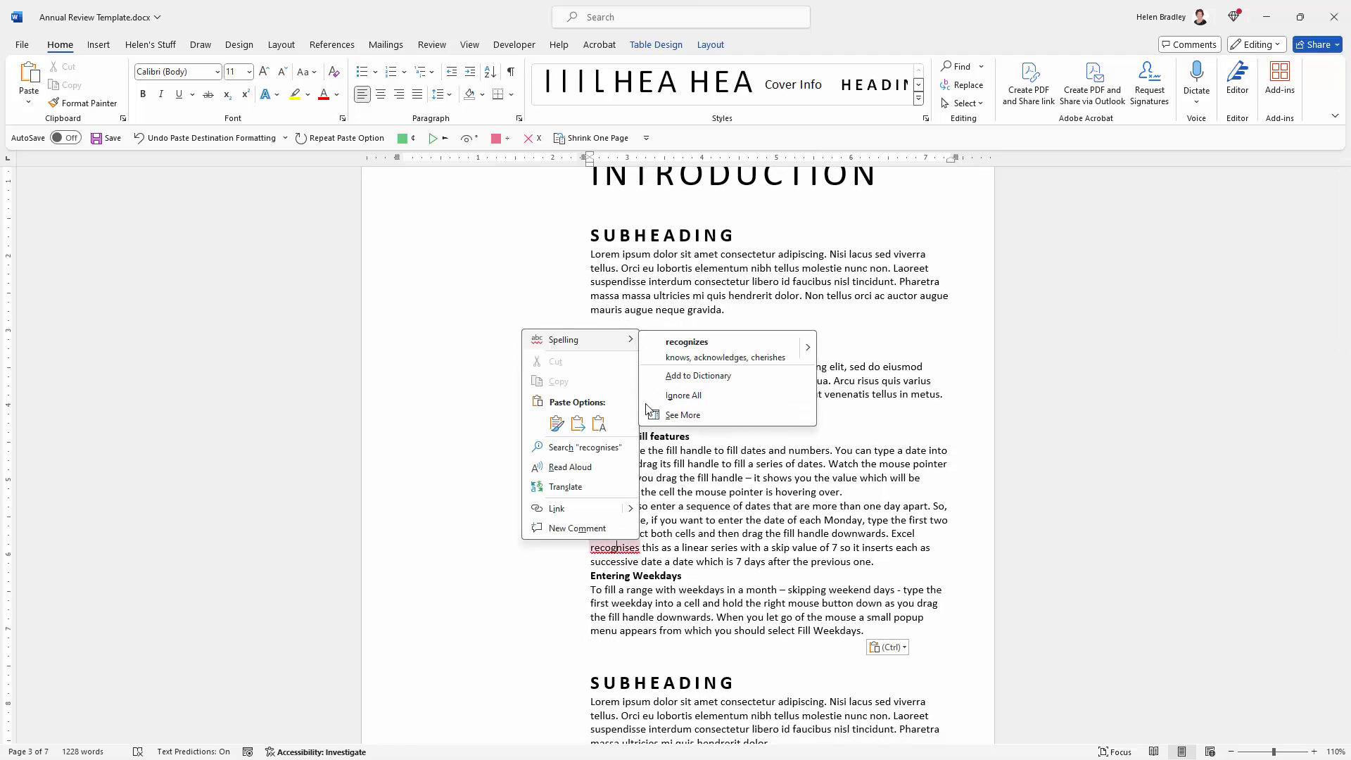
{"action": "left_click", "coordinate": [692, 350]}
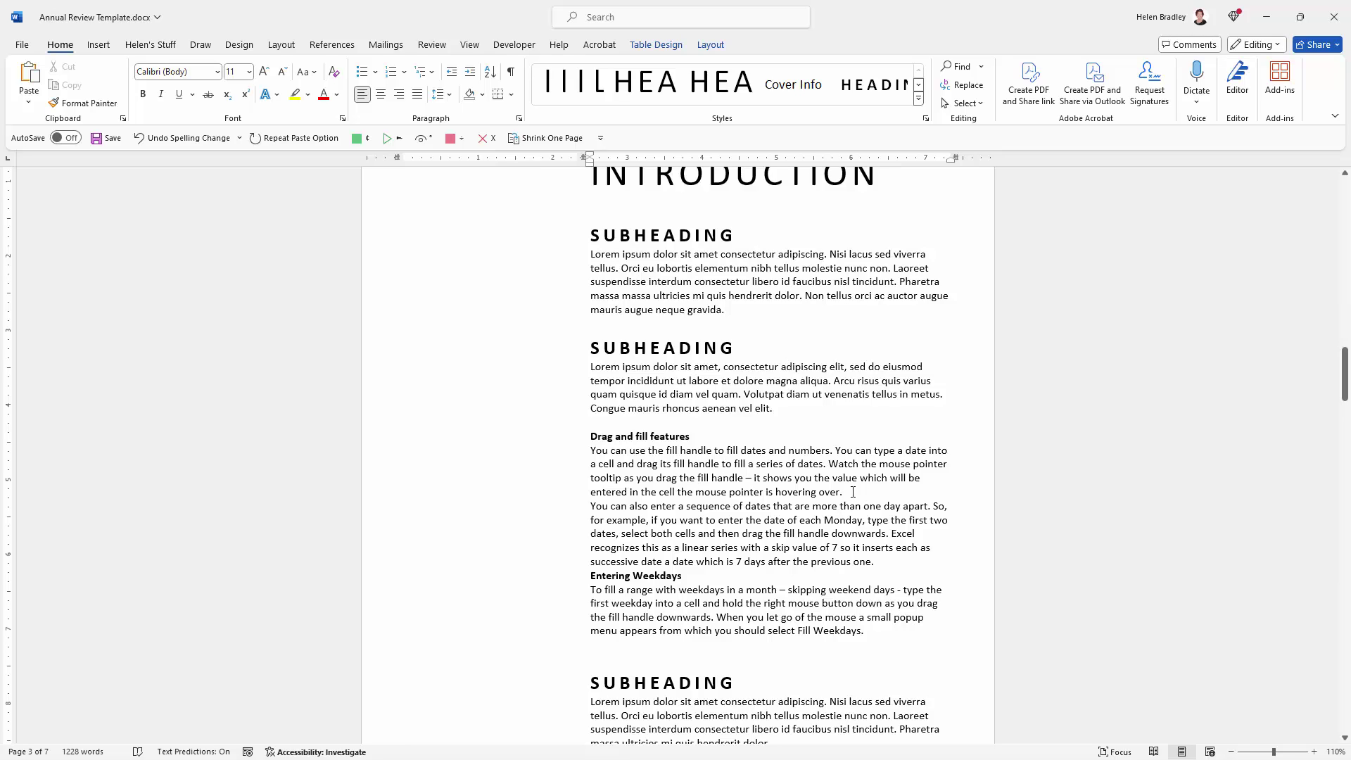
Try the HEADING style on 'Drag and fill features', then undo it.
{"action": "left_click", "coordinate": [614, 433]}
{"action": "double_click", "coordinate": [652, 349]}
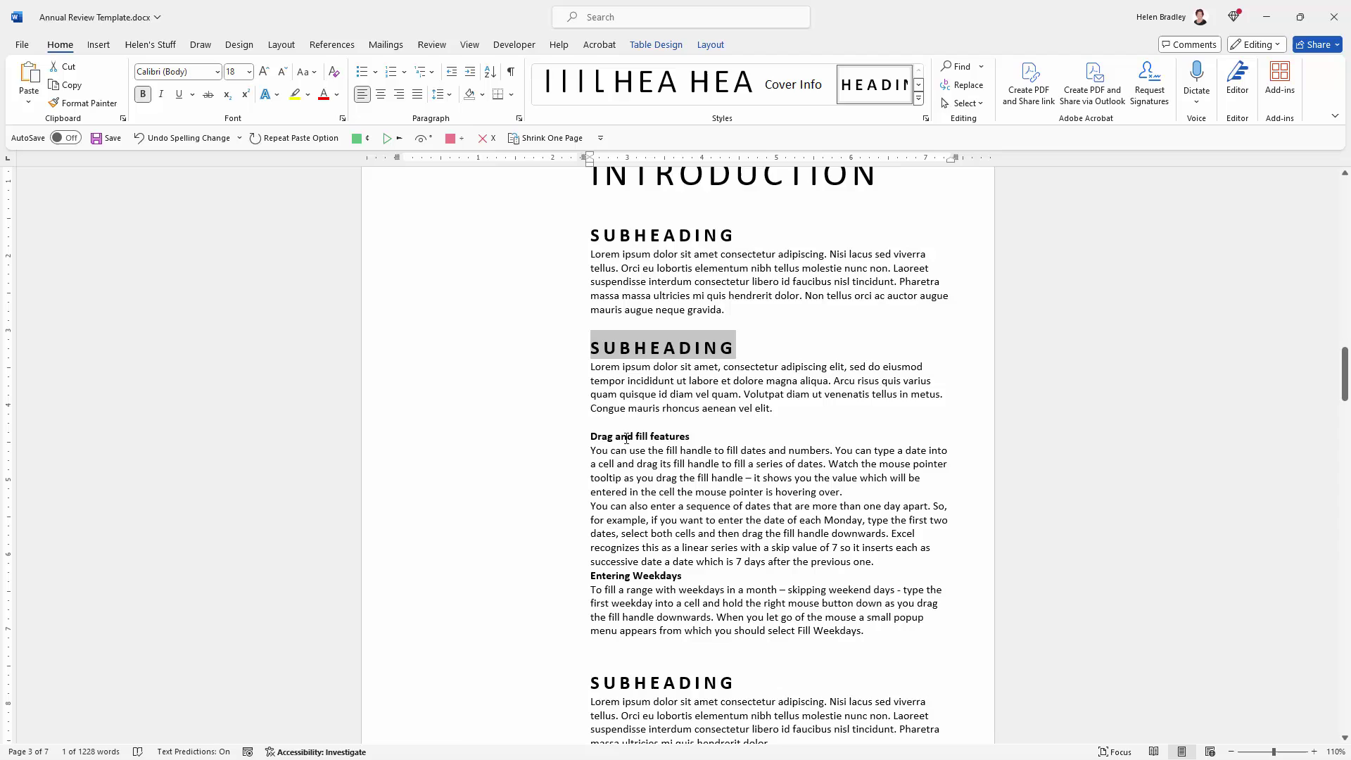
{"action": "key", "text": "shift+F5"}
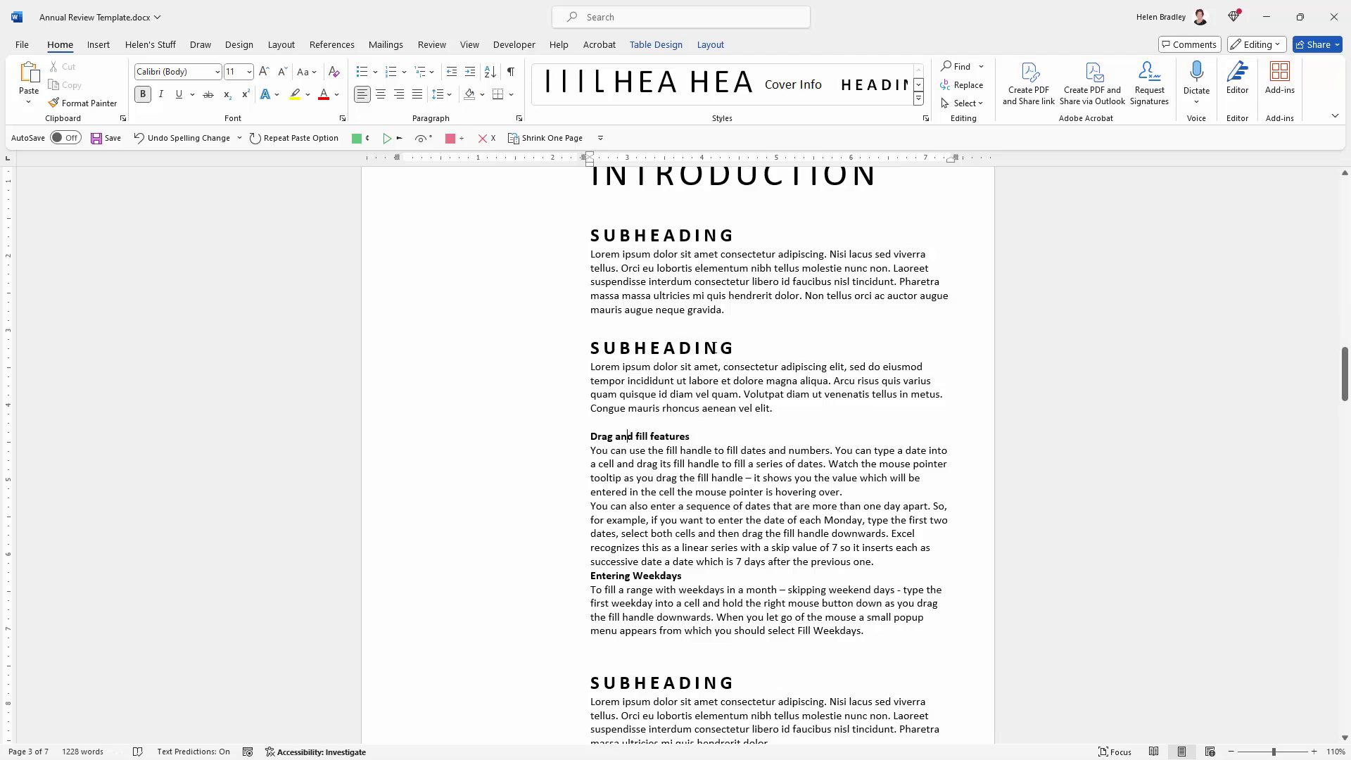
{"action": "left_click", "coordinate": [865, 85]}
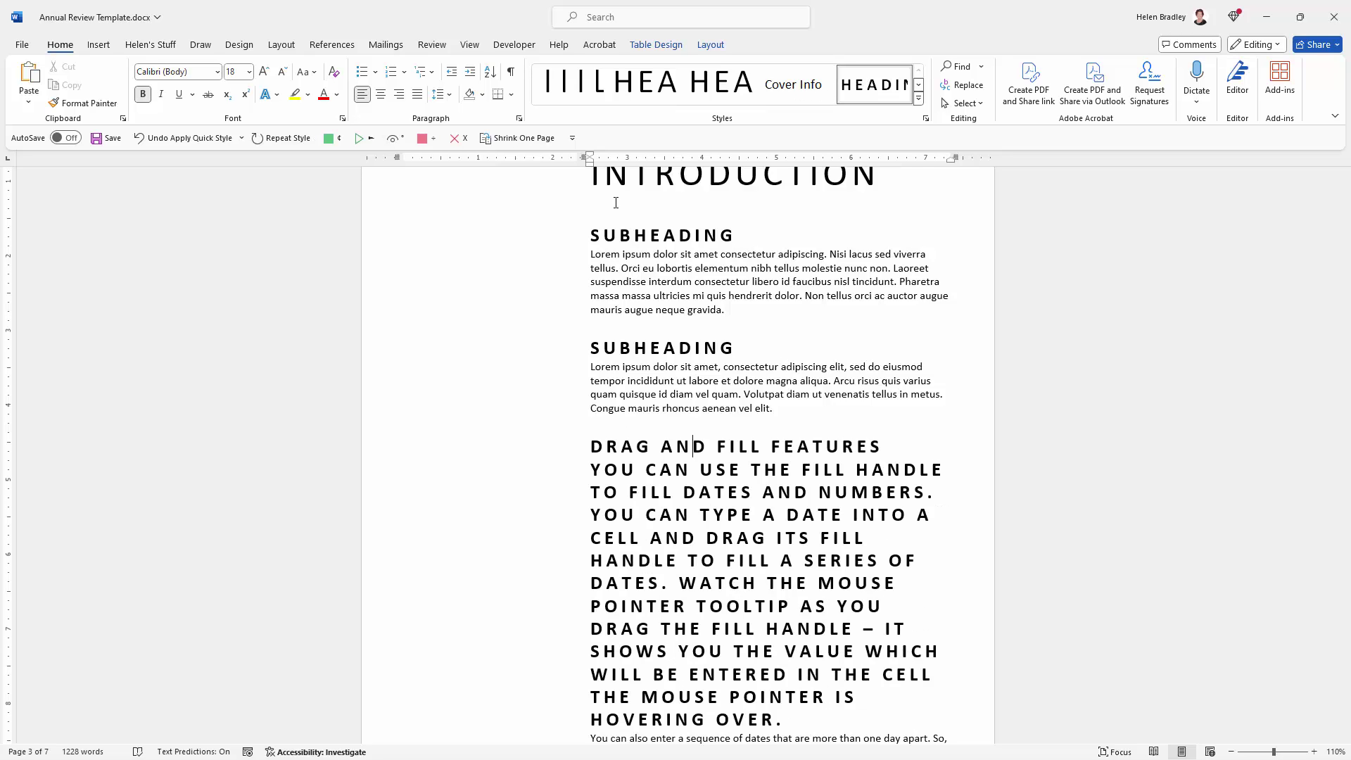
{"action": "key", "text": "ctrl+z"}
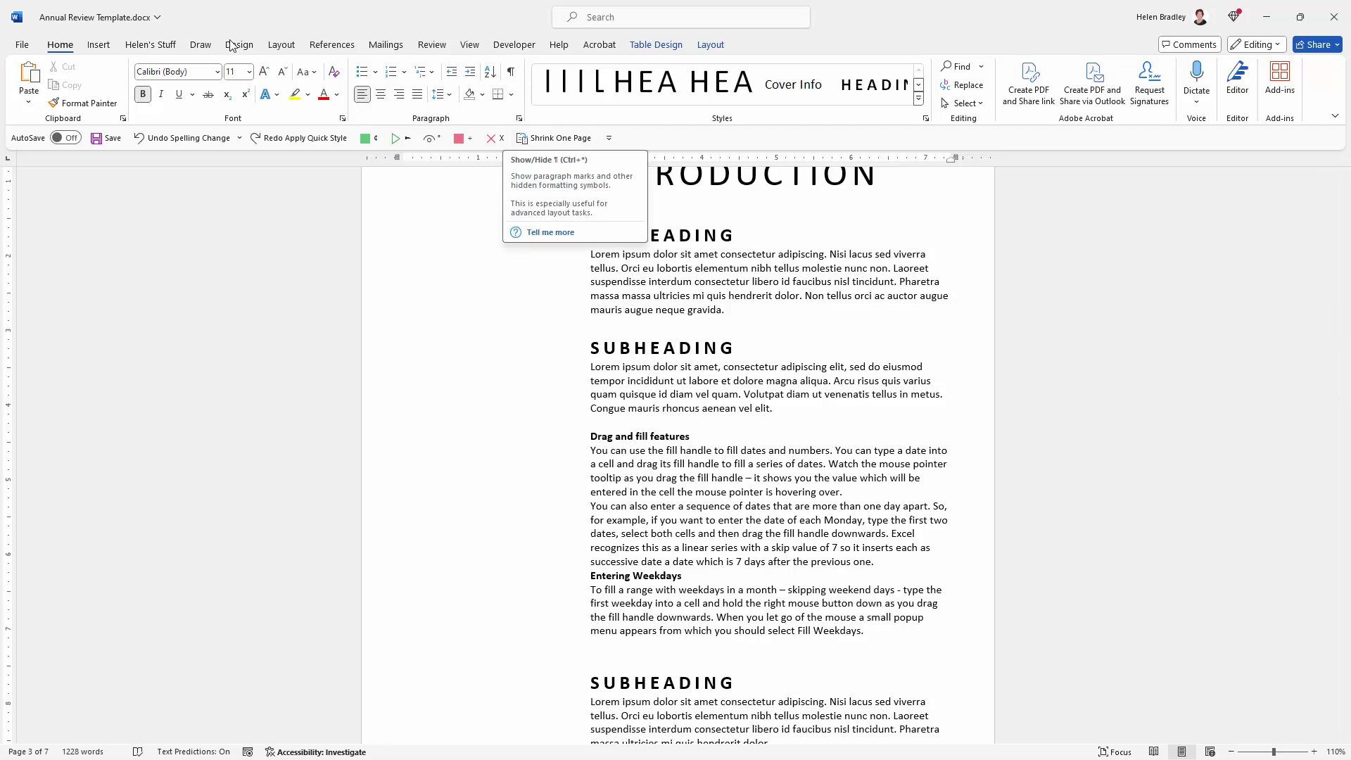
Show formatting marks and replace the line breaks after both headings with paragraph breaks.
{"action": "left_click", "coordinate": [512, 73]}
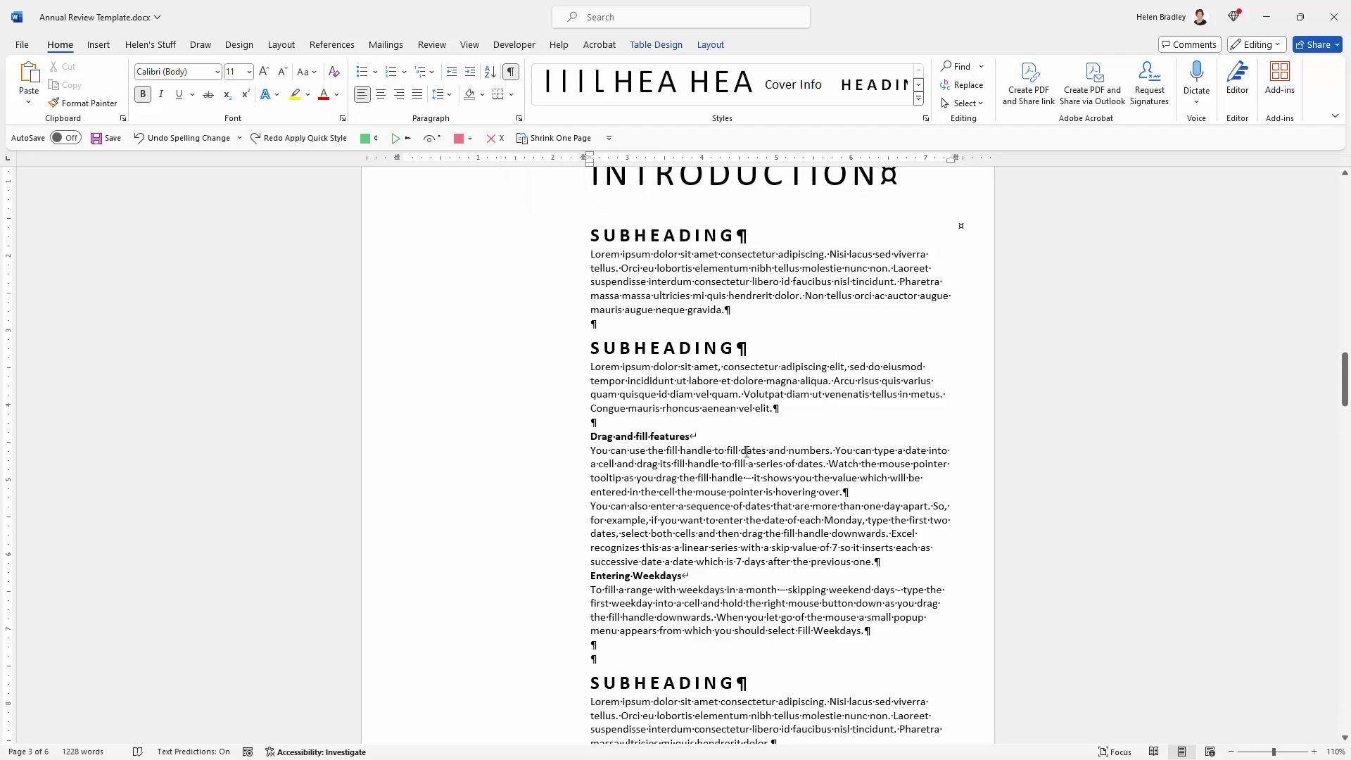
{"action": "left_click", "coordinate": [691, 436]}
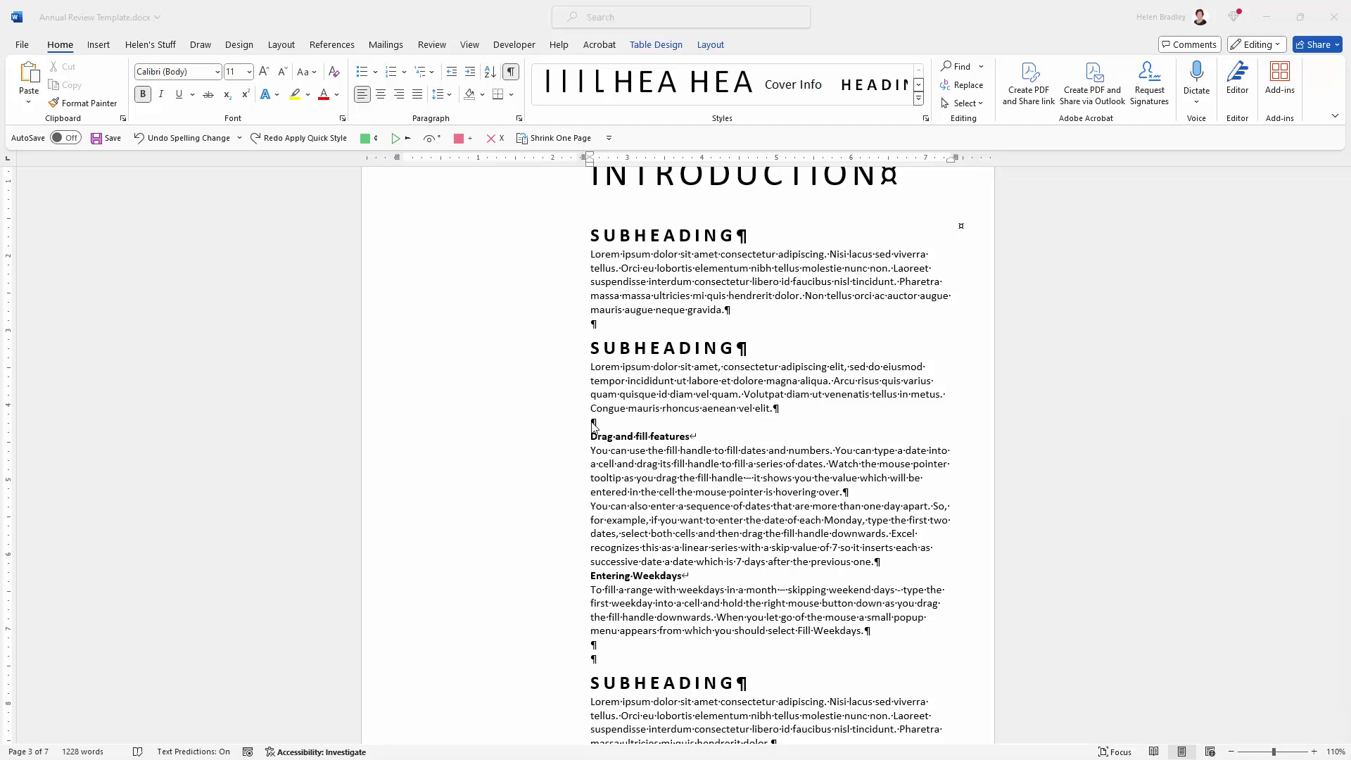
{"action": "left_click", "coordinate": [696, 442]}
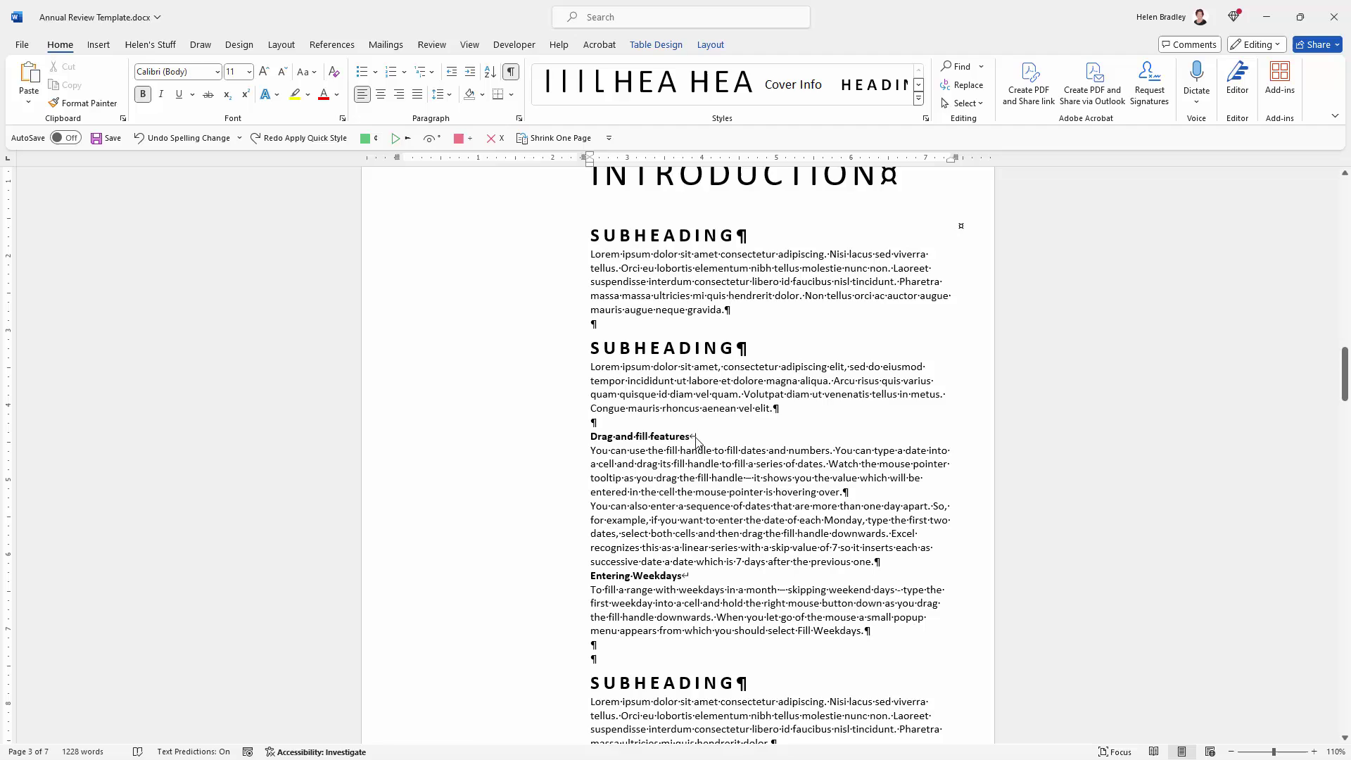
{"action": "key", "text": "Delete"}
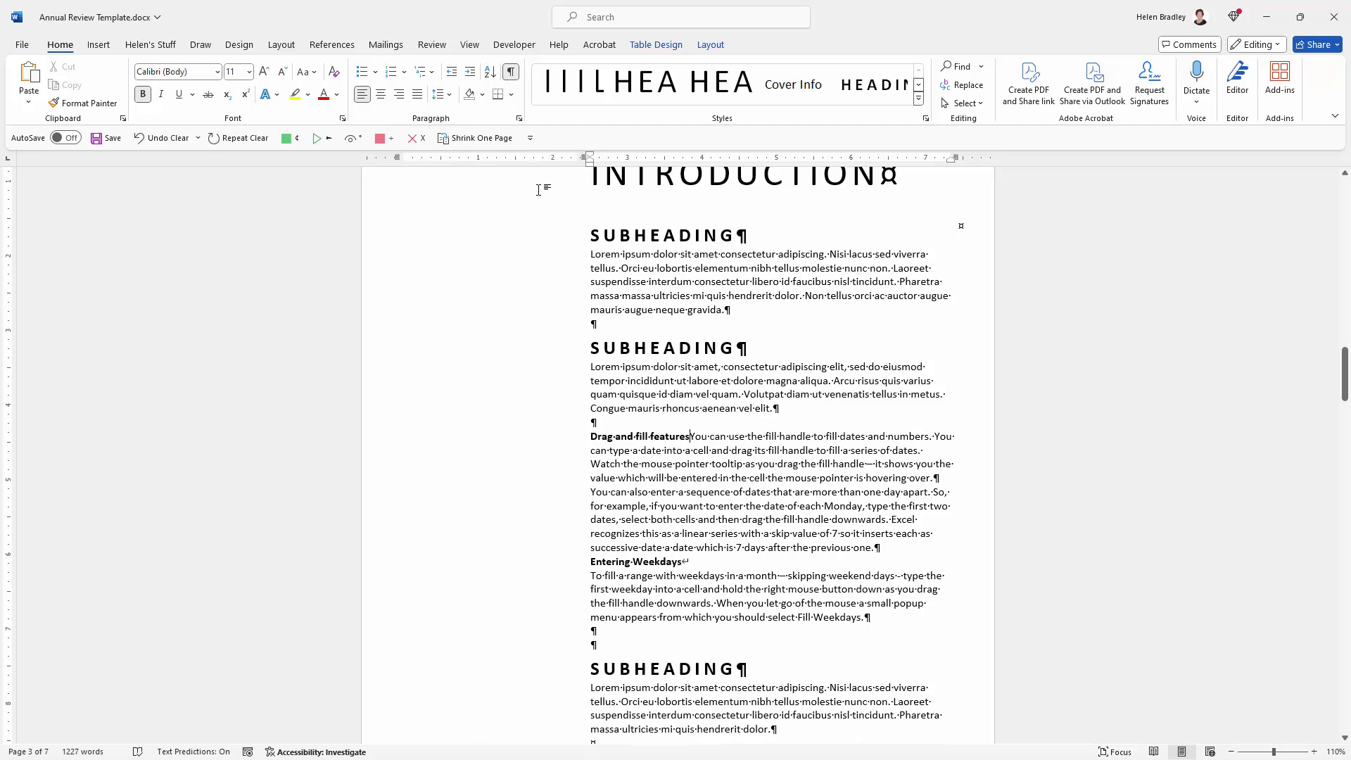
{"action": "key", "text": "Return"}
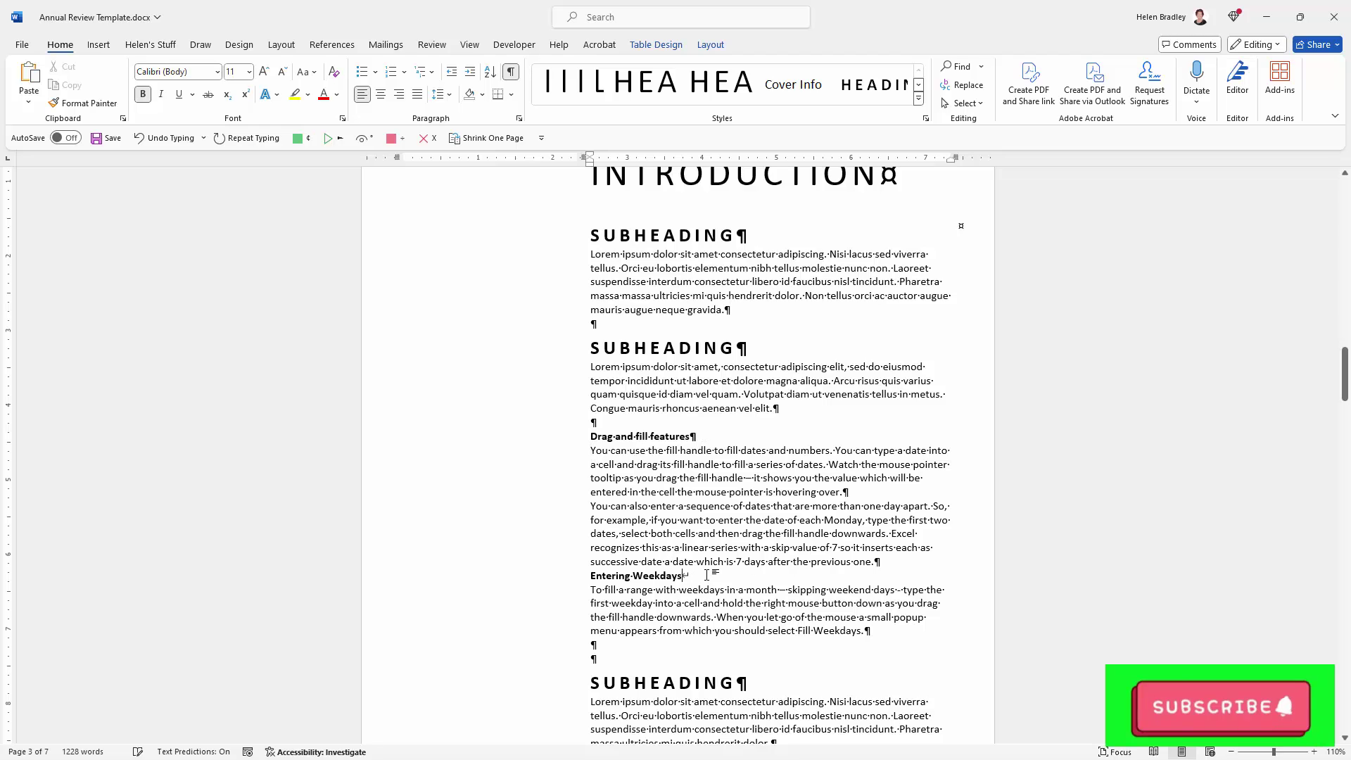
{"action": "left_click", "coordinate": [707, 575]}
{"action": "key", "text": "Delete"}
{"action": "key", "text": "Return"}
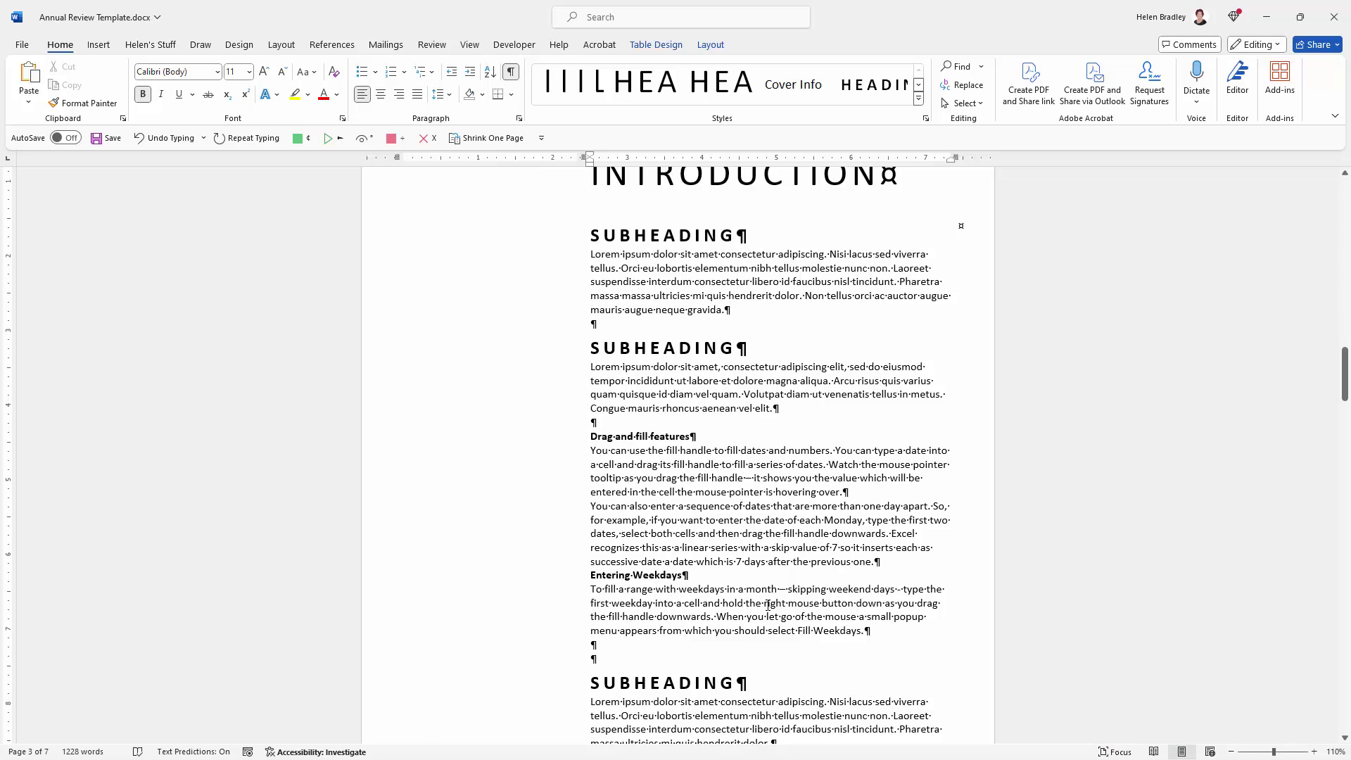
Apply HEADING style to both pasted headings and add a blank line after 'hovering over.'.
{"action": "left_click", "coordinate": [512, 72]}
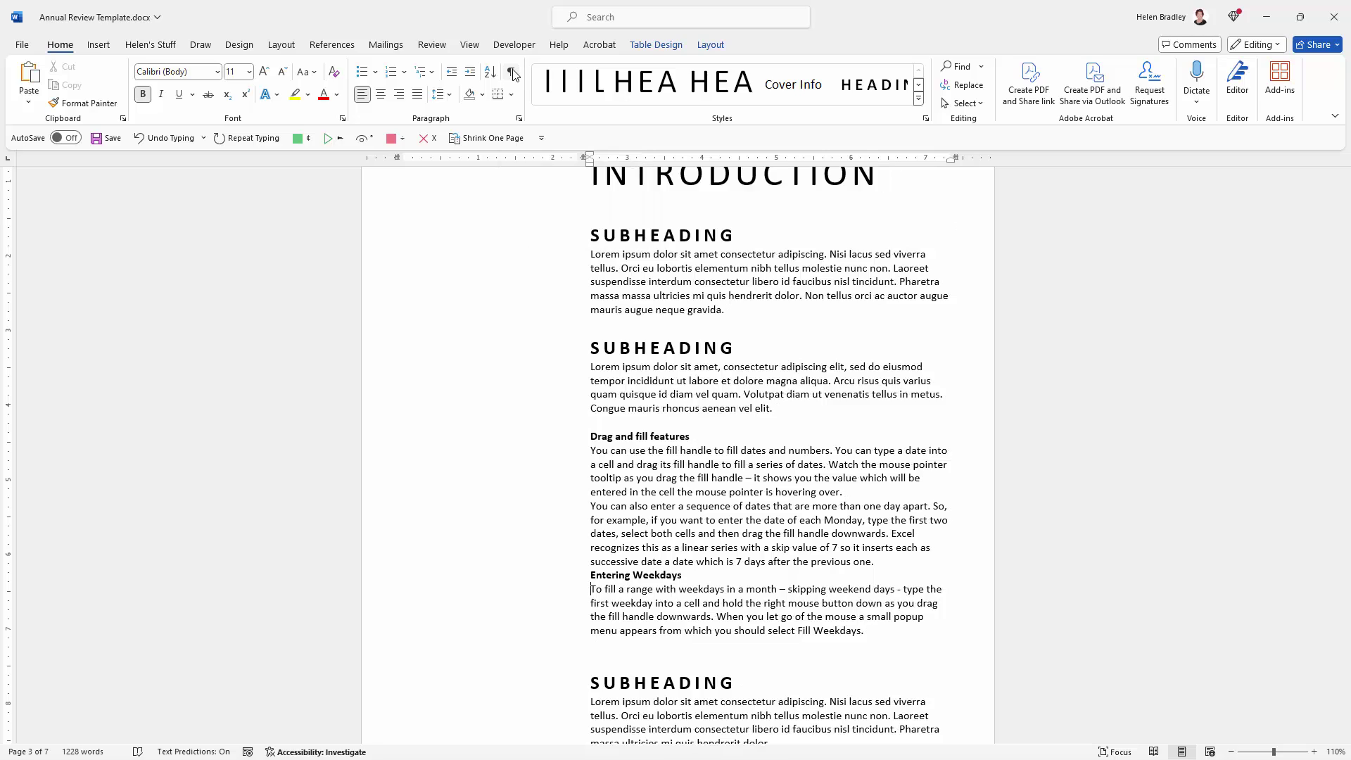
{"action": "left_click", "coordinate": [622, 435]}
{"action": "left_click", "coordinate": [874, 85]}
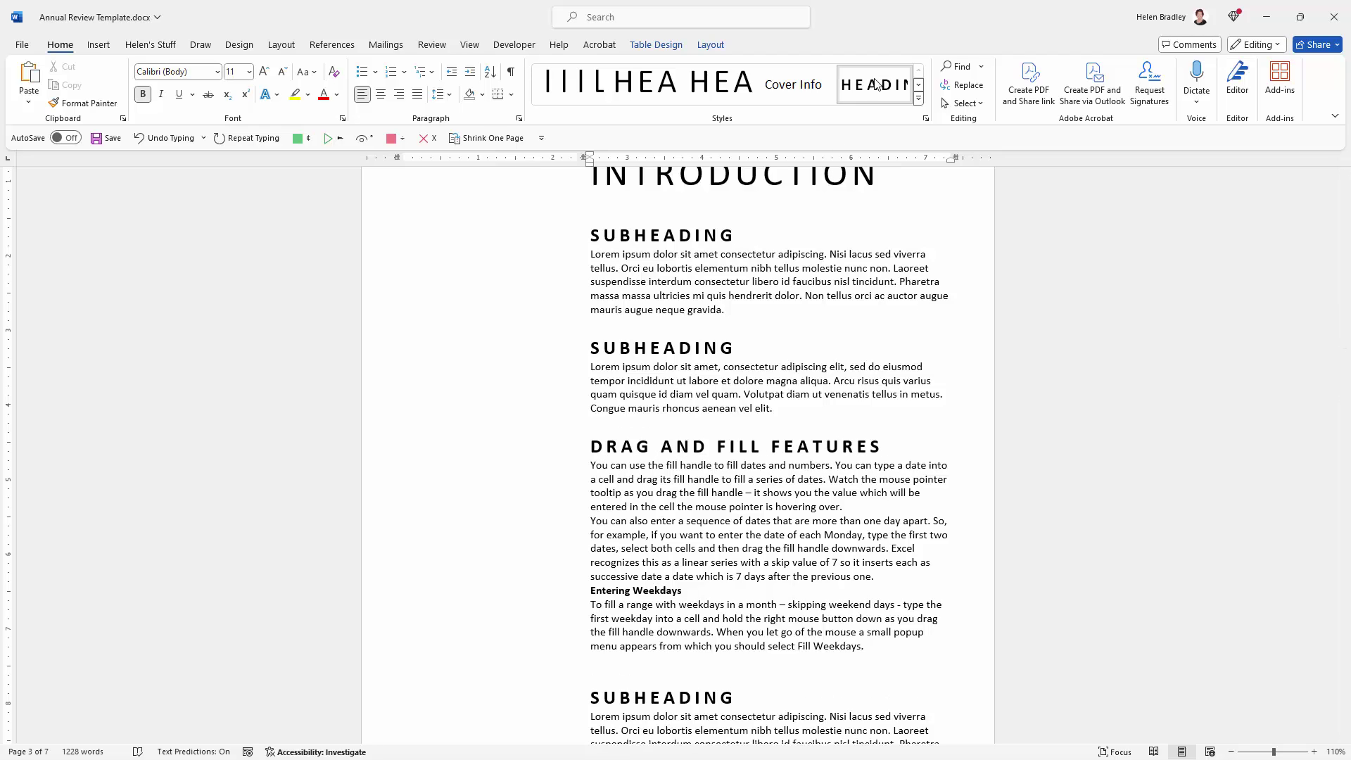
{"action": "left_click", "coordinate": [650, 590]}
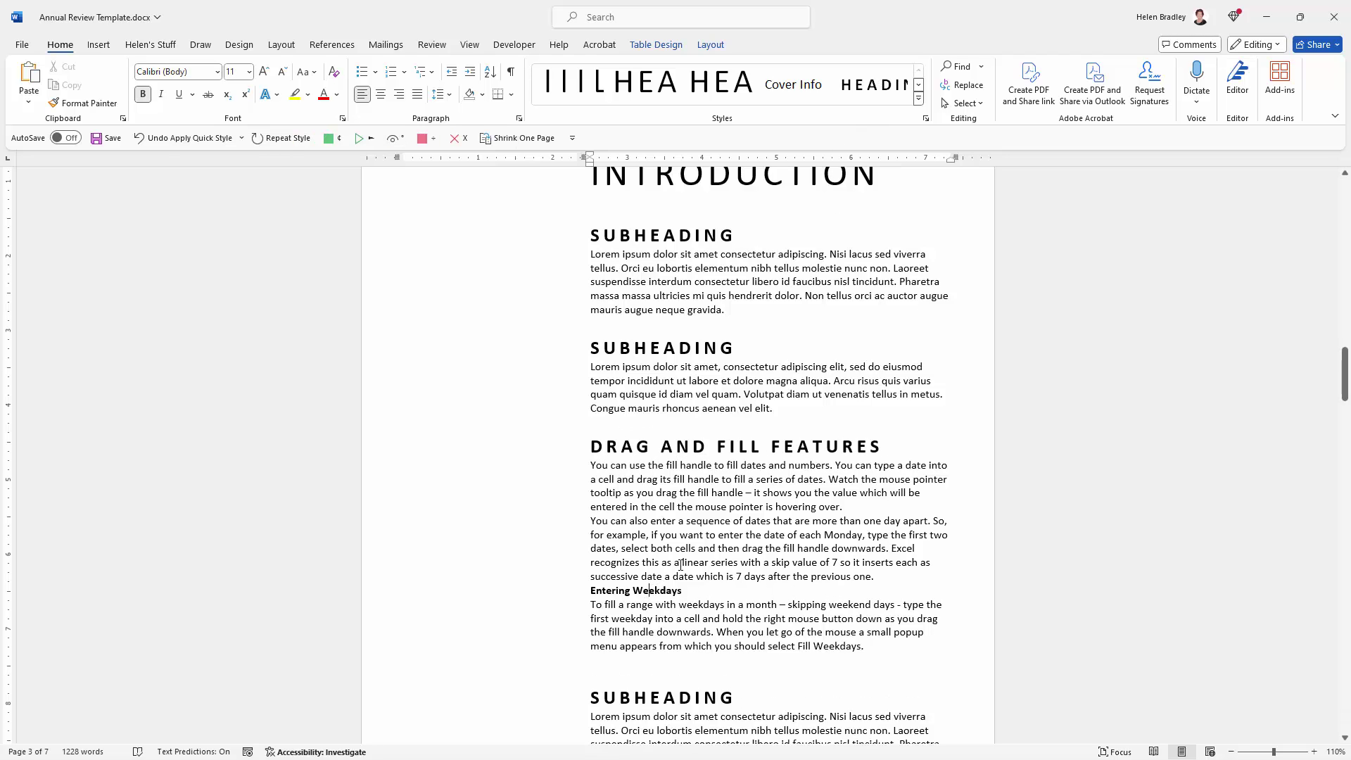
{"action": "left_click", "coordinate": [869, 86]}
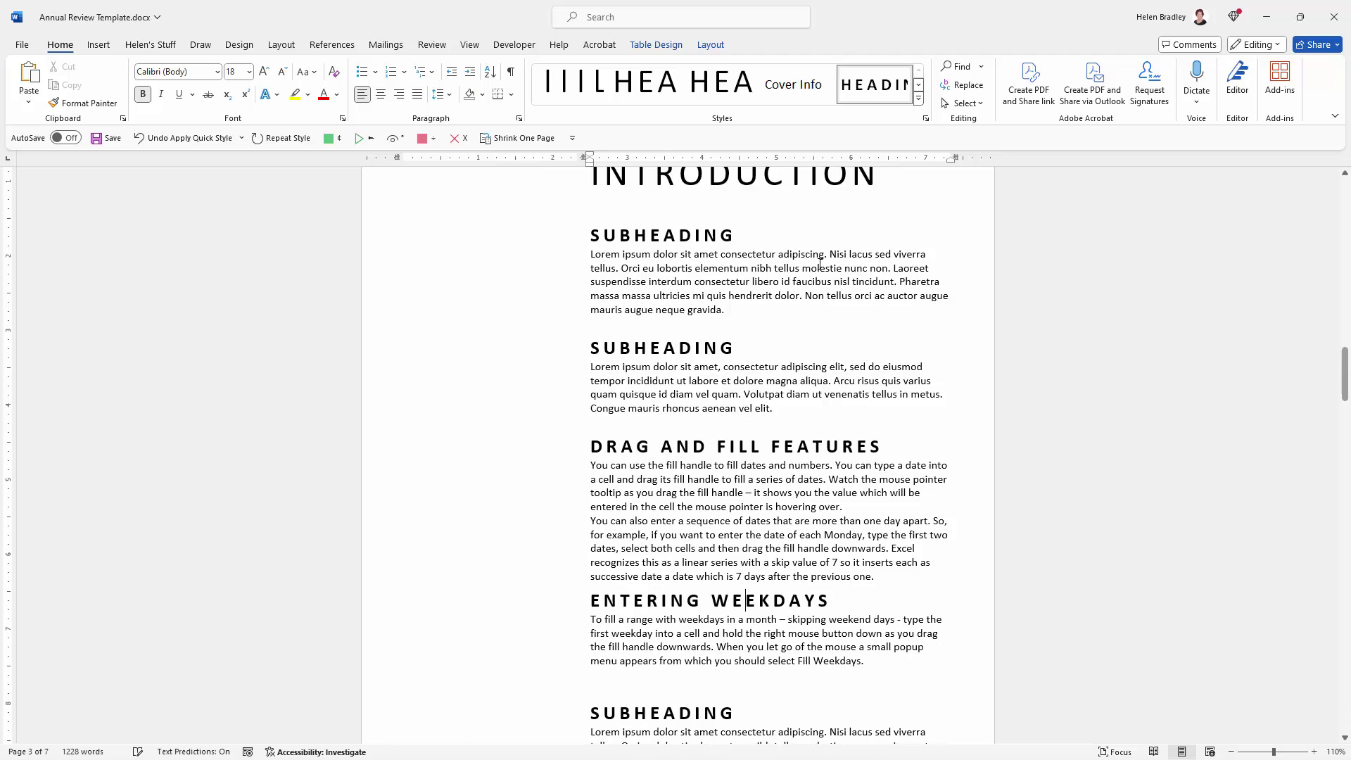
{"action": "left_click", "coordinate": [862, 506]}
{"action": "key", "text": "Return"}
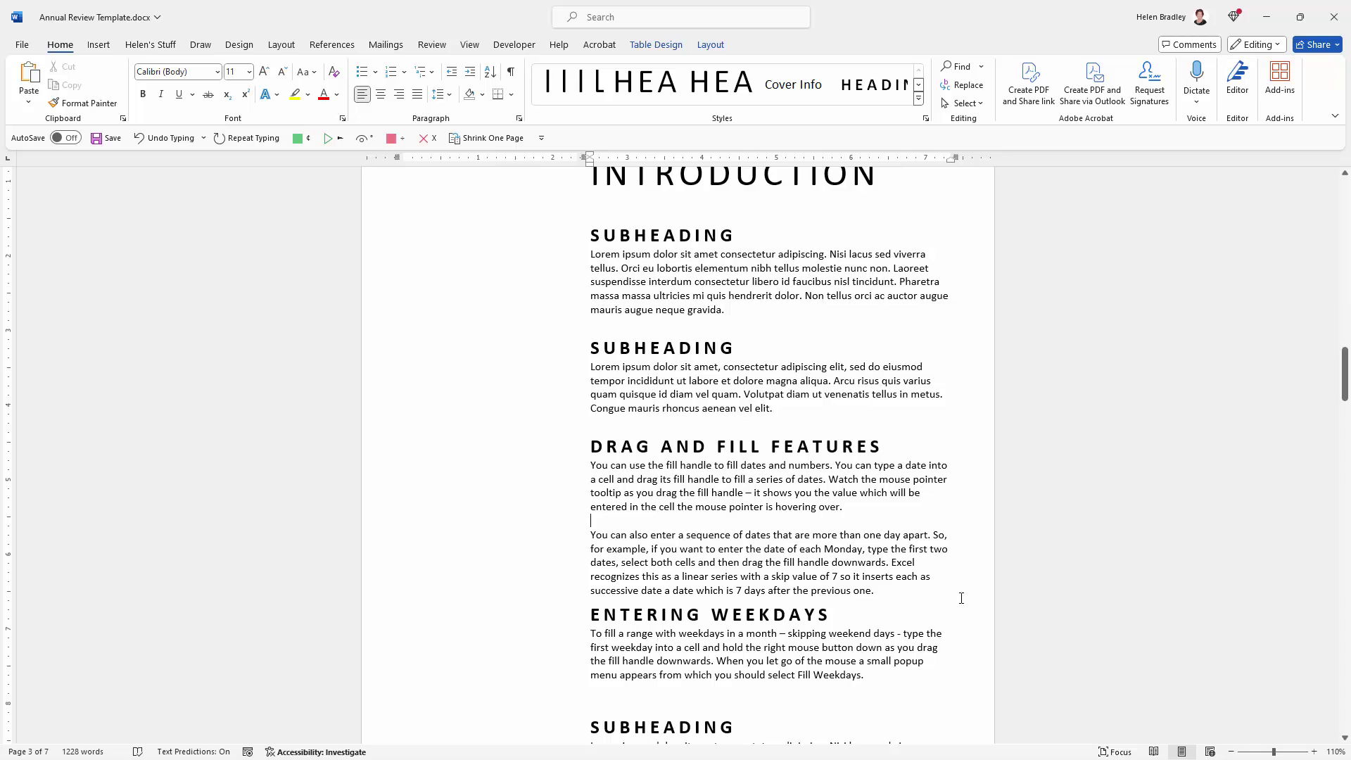
{"action": "scroll", "coordinate": [961, 599], "scroll_direction": "down", "scroll_amount": 1}
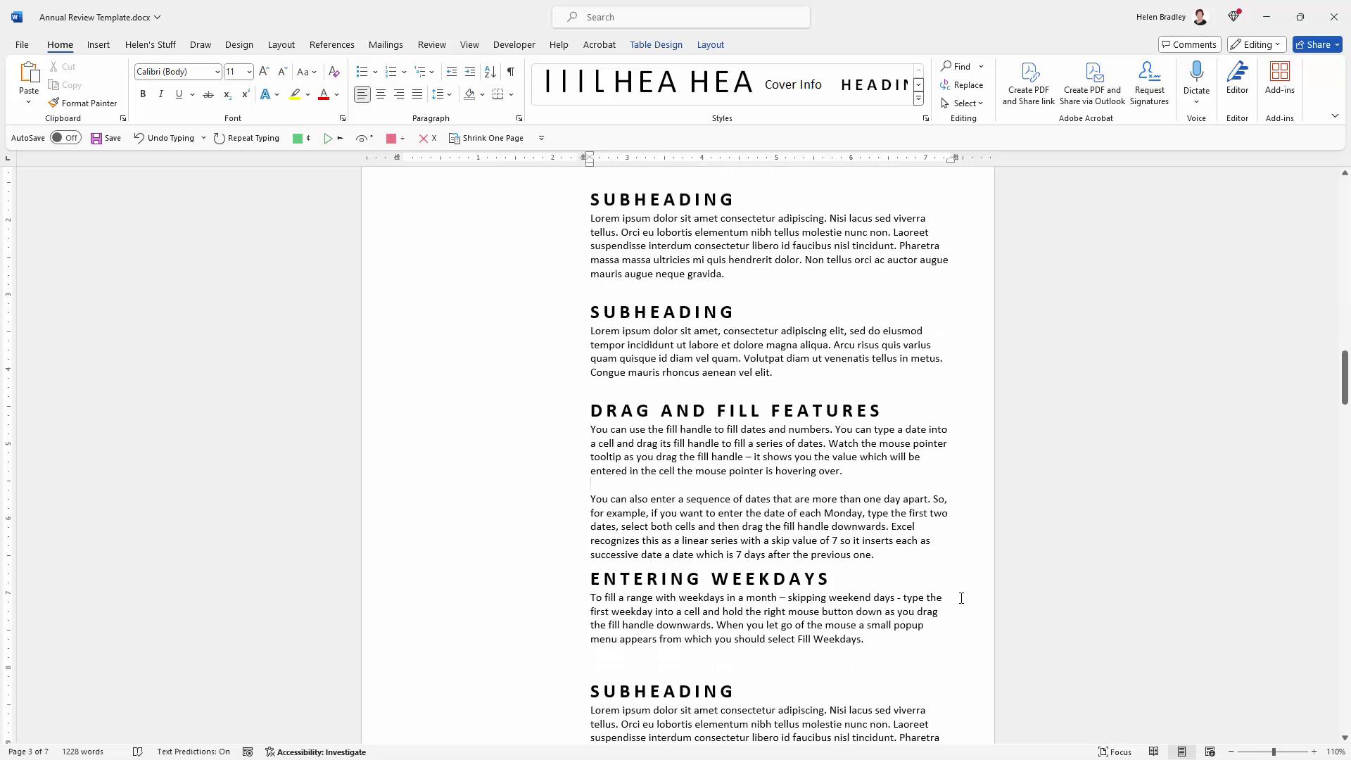